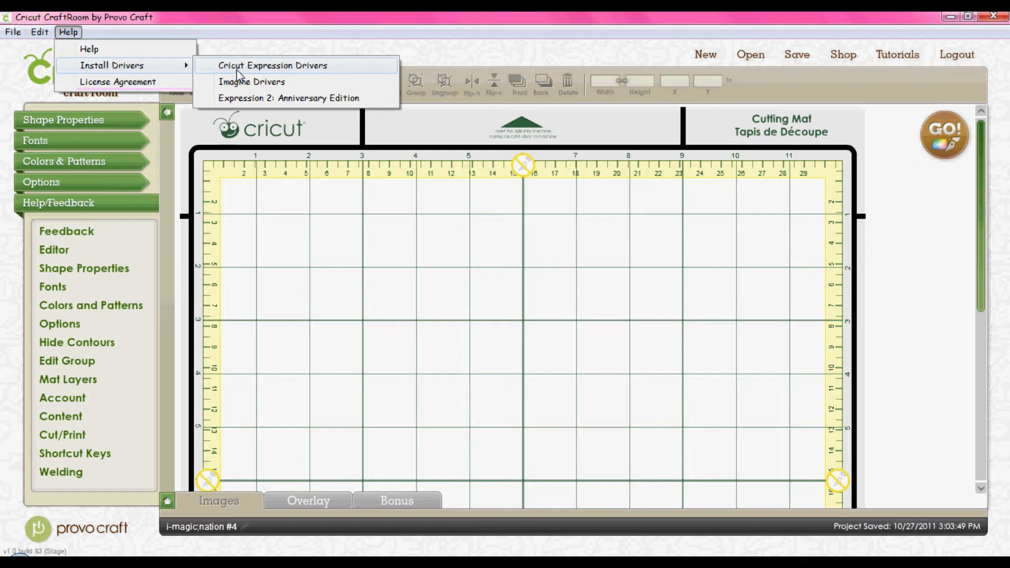
# Expand the image library below the cutting mat and filter it to all cartridge types.
pyautogui.click(314, 288)
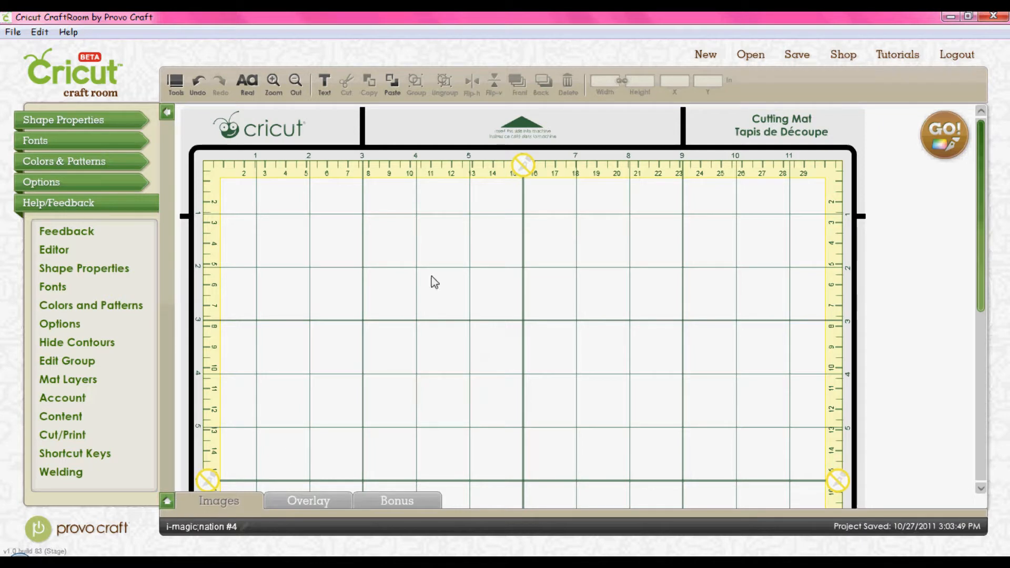
pyautogui.click(165, 502)
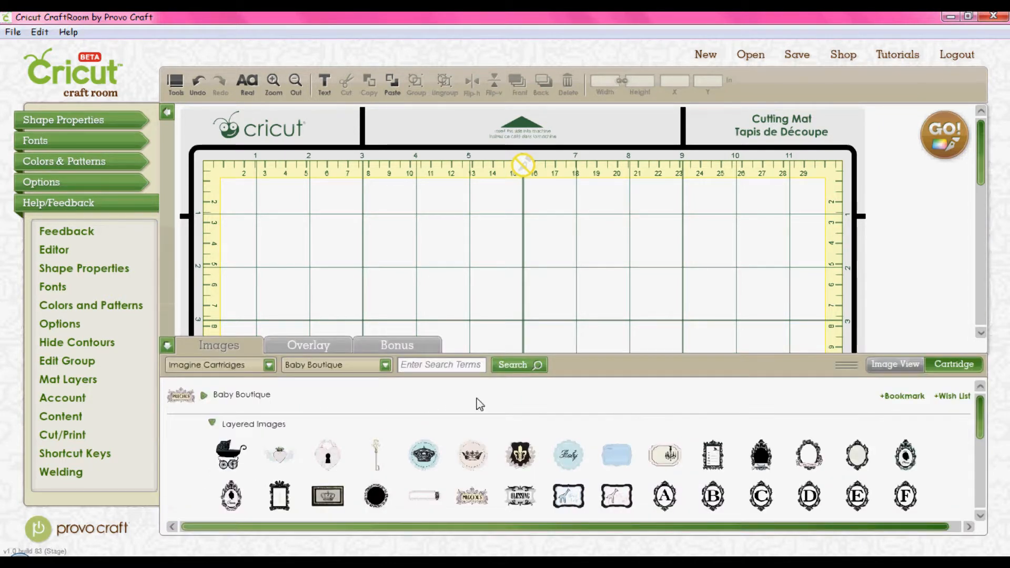
pyautogui.click(268, 367)
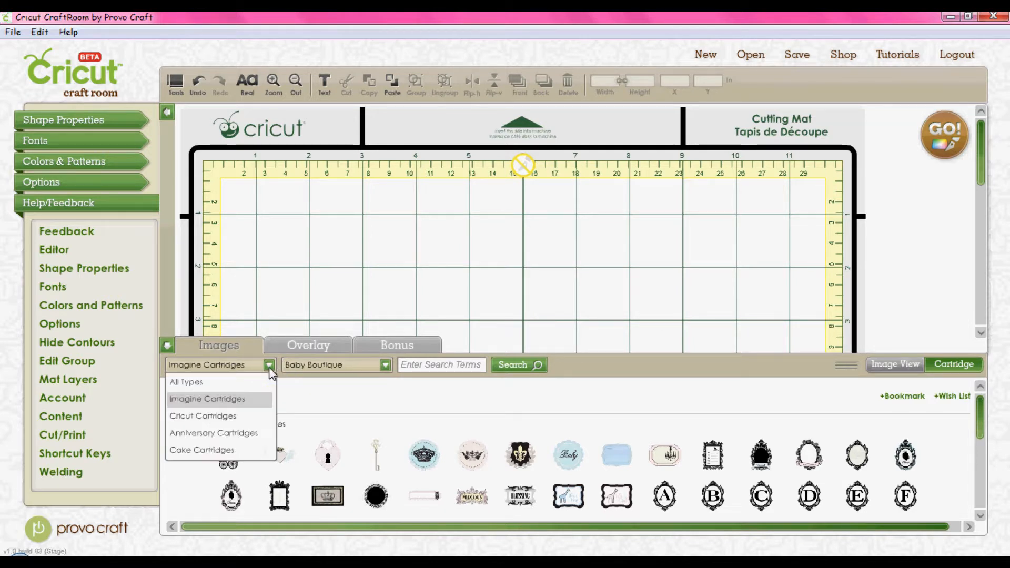
pyautogui.click(196, 382)
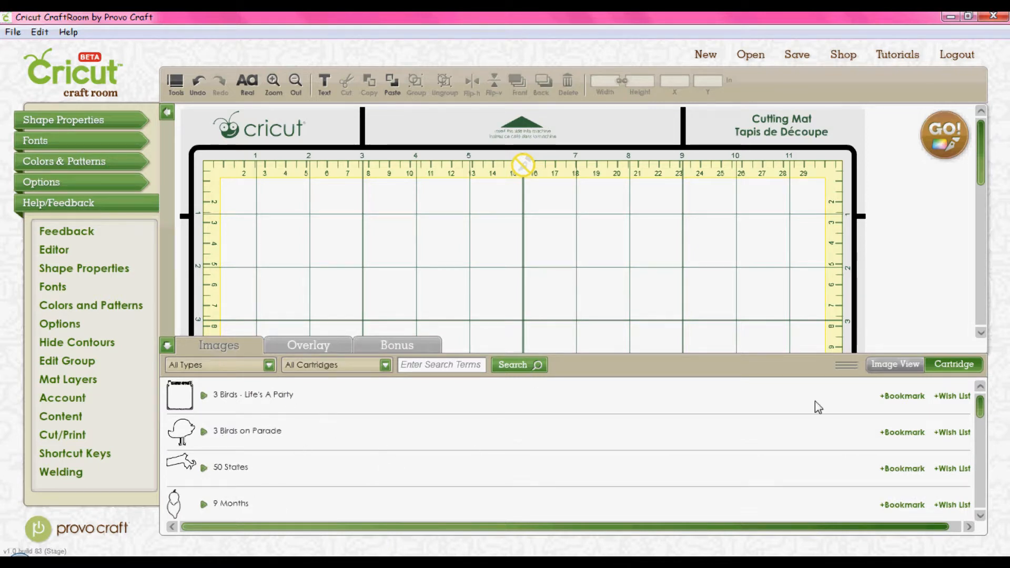
# Expand the Martha Stewart All Occasions Cake Art cartridge and look through its images and the rest of the list.
pyautogui.moveTo(982, 414); pyautogui.dragTo(985, 456)
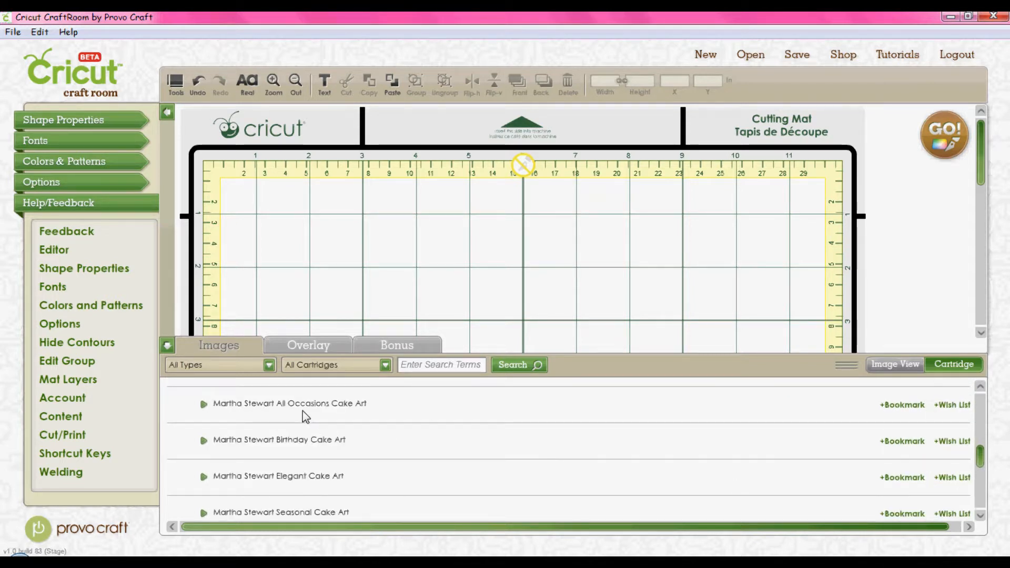
pyautogui.click(228, 406)
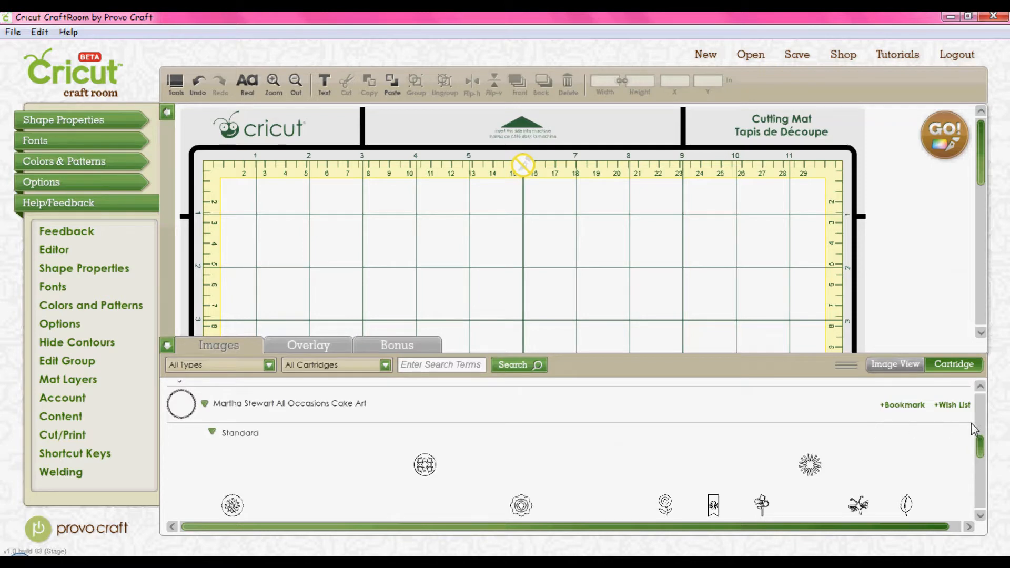
pyautogui.click(266, 262)
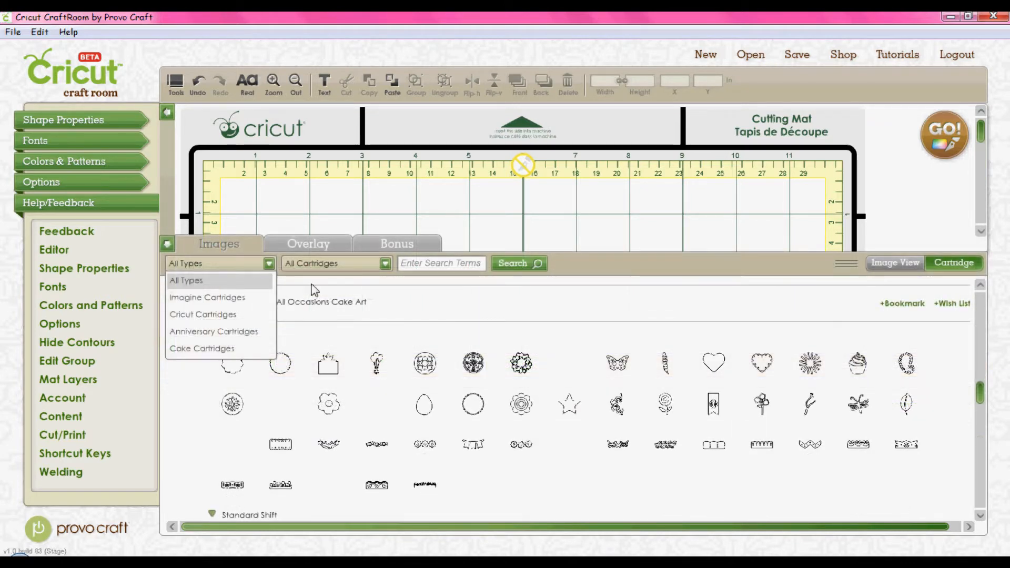
pyautogui.moveTo(979, 400); pyautogui.dragTo(980, 348)
# Filter the cartridge list to Anniversary Cartridges, and after that to Imagine Cartridges.
pyautogui.click(269, 264)
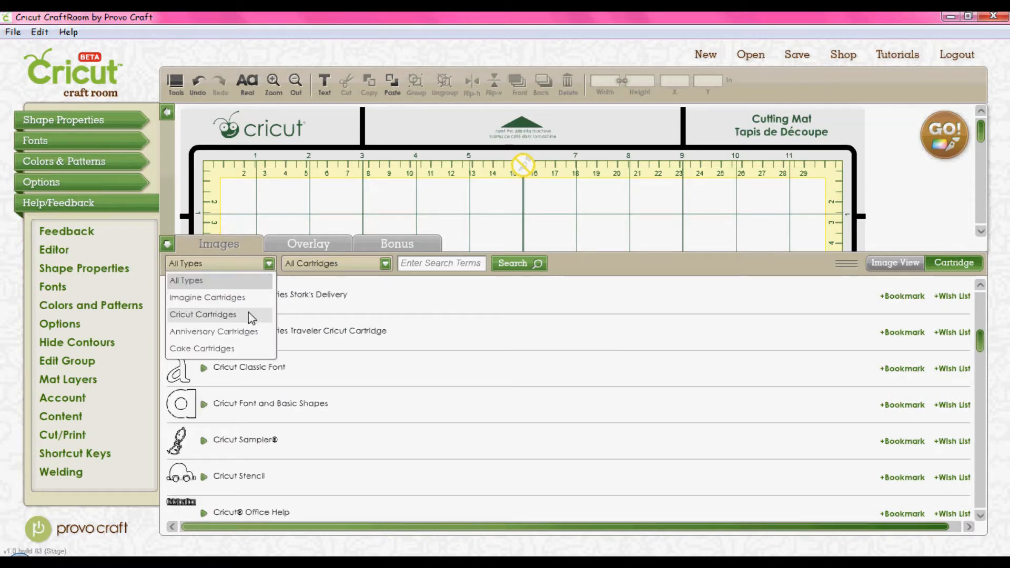
pyautogui.click(256, 332)
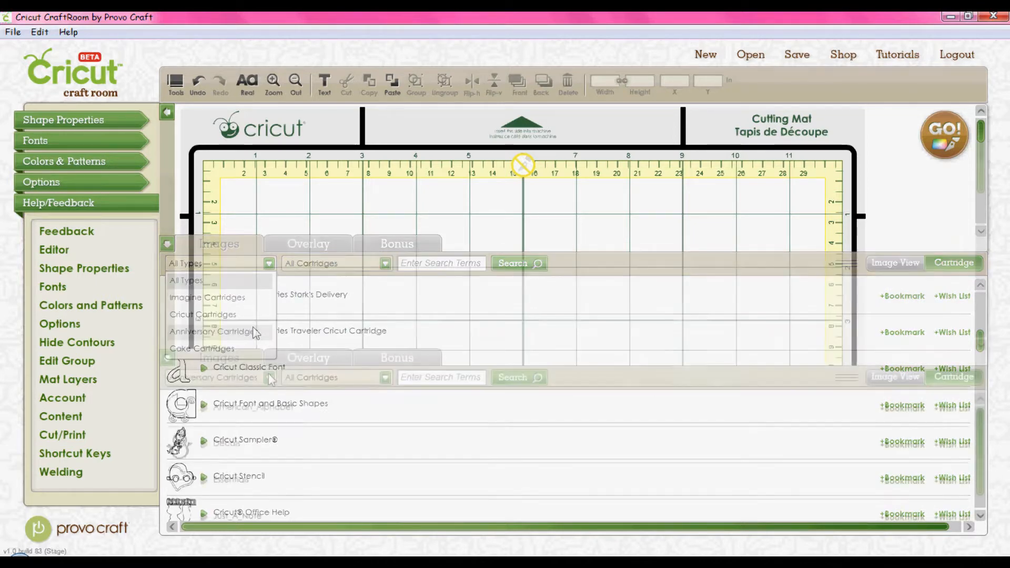
pyautogui.click(269, 376)
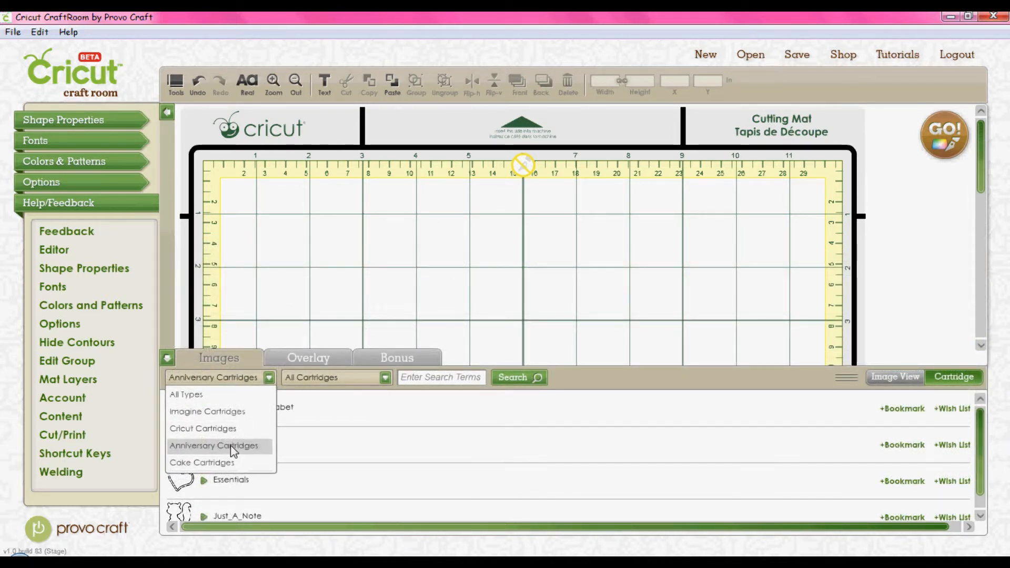
pyautogui.click(229, 413)
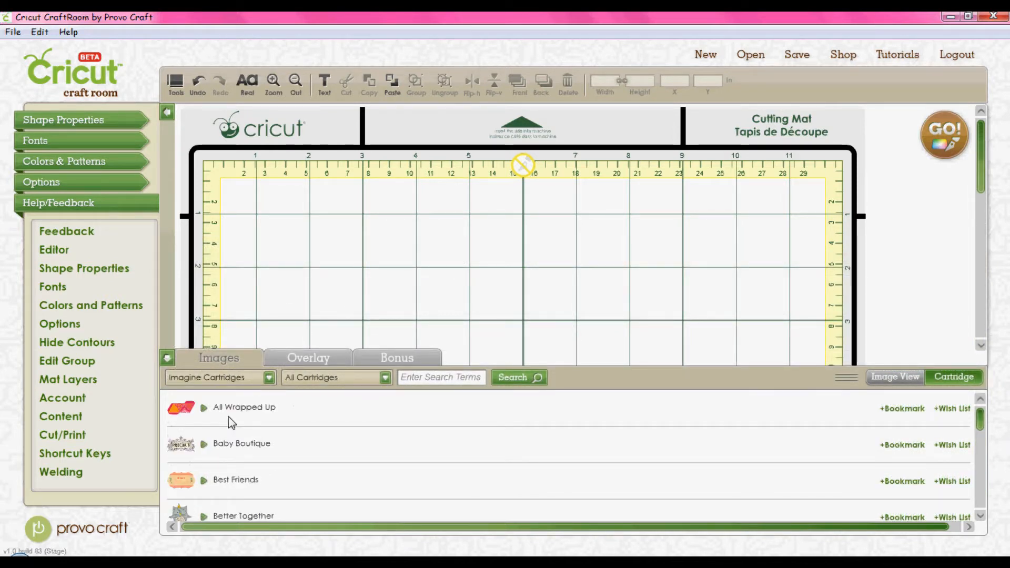
# Narrow the Imagine cartridges to All Wrapped Up.
pyautogui.click(230, 418)
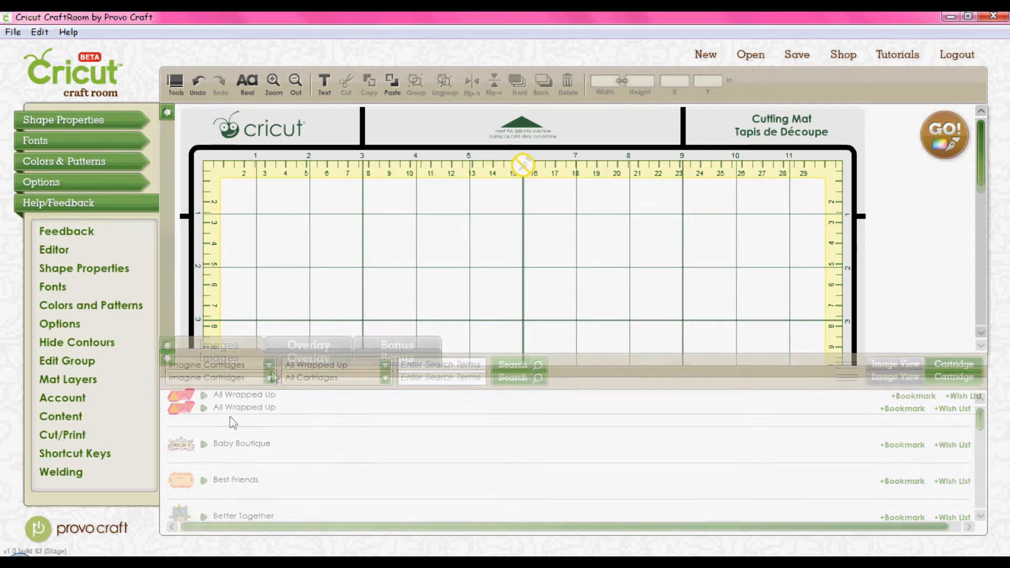
pyautogui.click(269, 365)
pyautogui.click(229, 401)
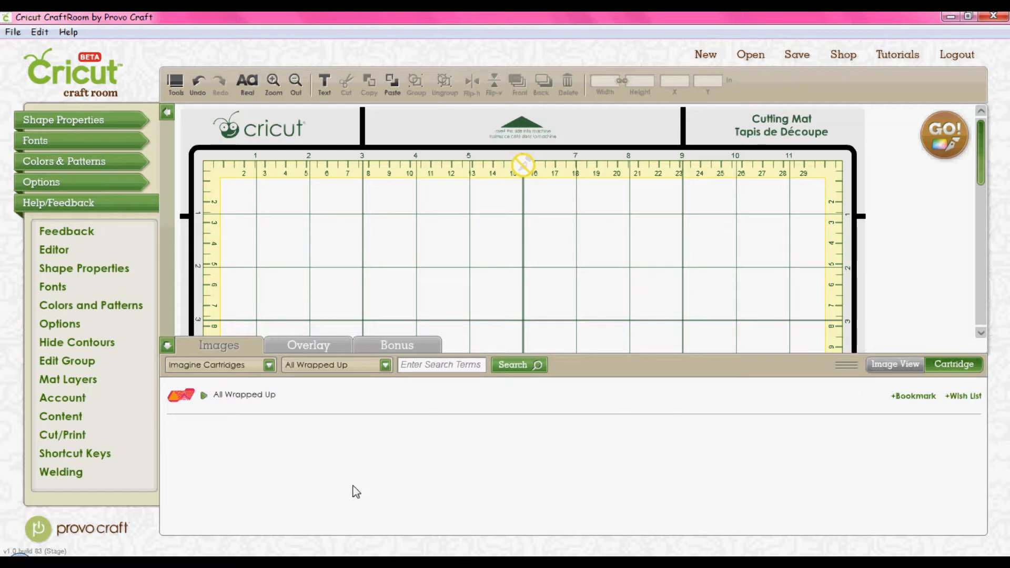
# List all Imagine cartridges and expand Baby Boutique to look at its layered images.
pyautogui.click(371, 366)
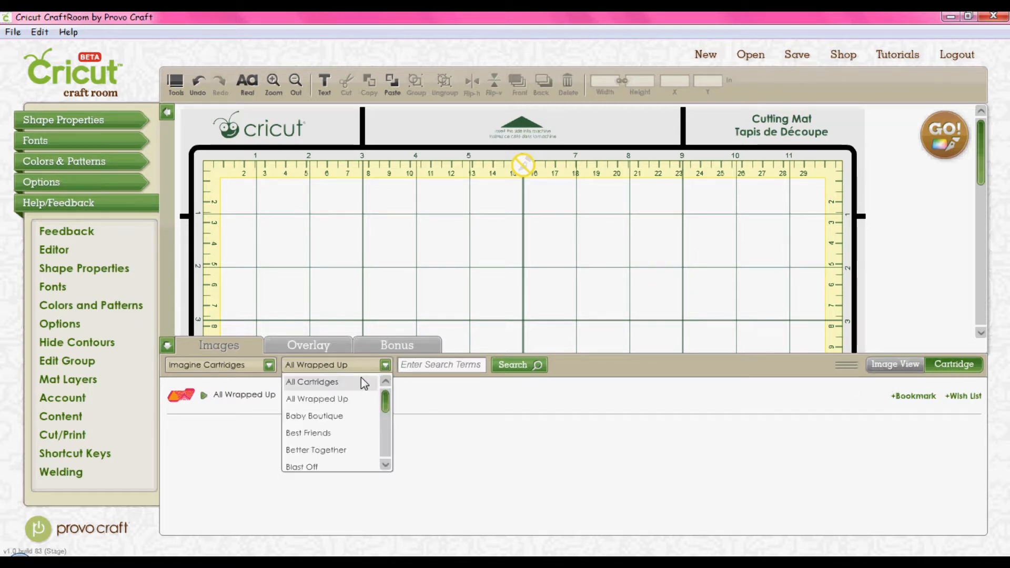
pyautogui.click(361, 378)
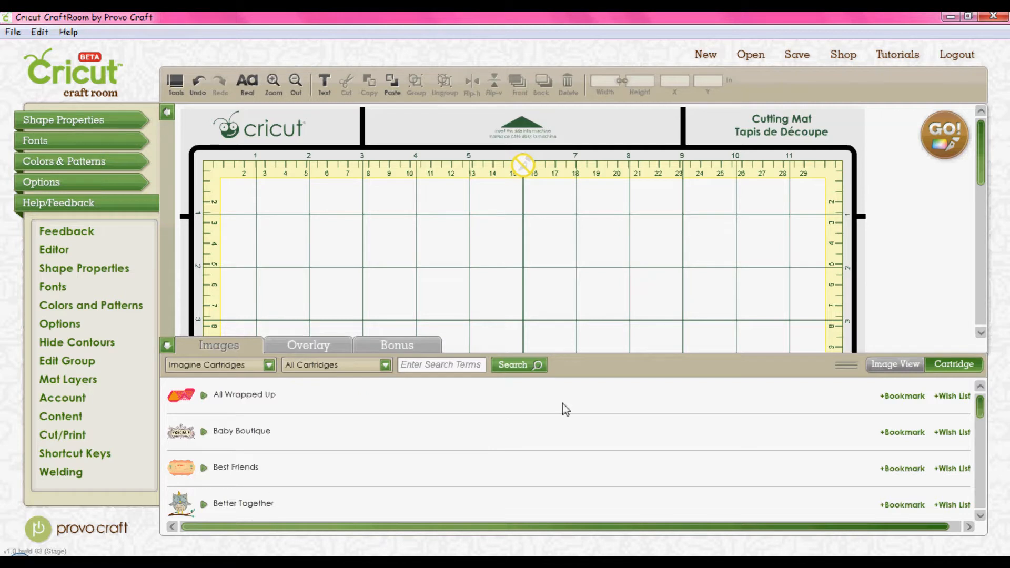
pyautogui.click(204, 433)
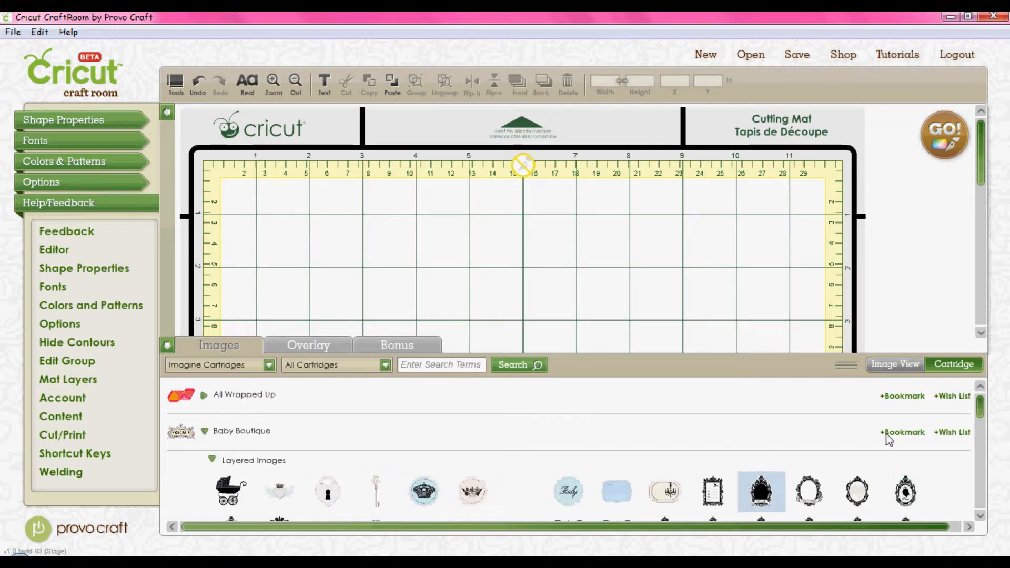
pyautogui.moveTo(980, 409)
pyautogui.mouseDown()
pyautogui.moveTo(988, 435)
pyautogui.moveTo(991, 405)
pyautogui.mouseUp()
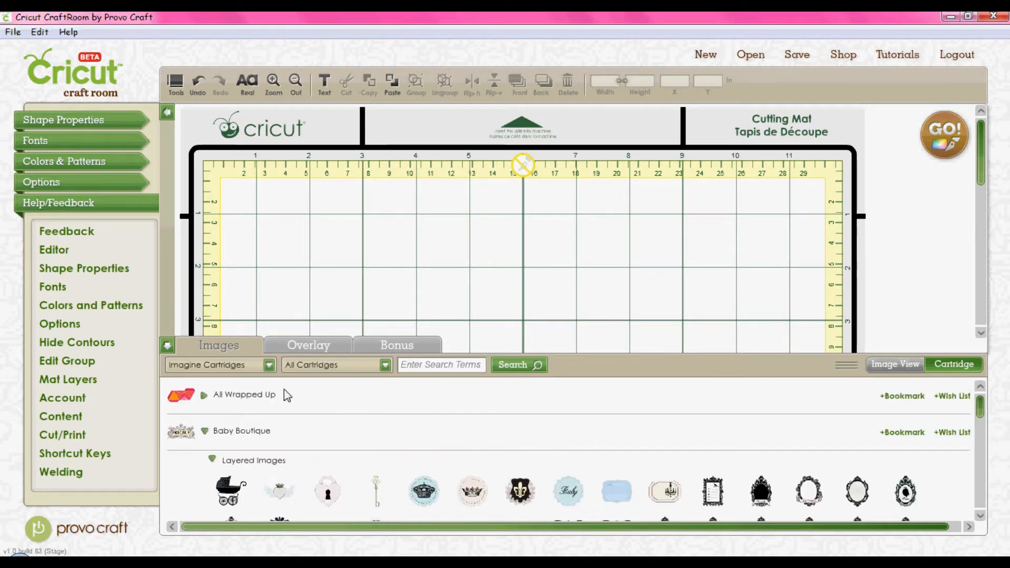
# Narrow the Imagine cartridges to Better Together and expand that cartridge.
pyautogui.click(387, 364)
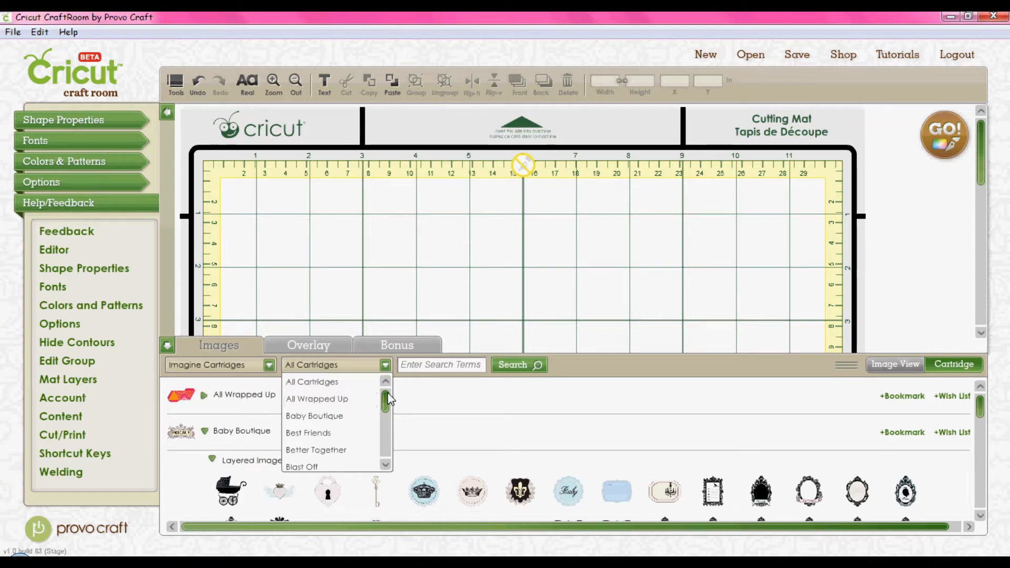
pyautogui.scroll(-4, 388, 400)
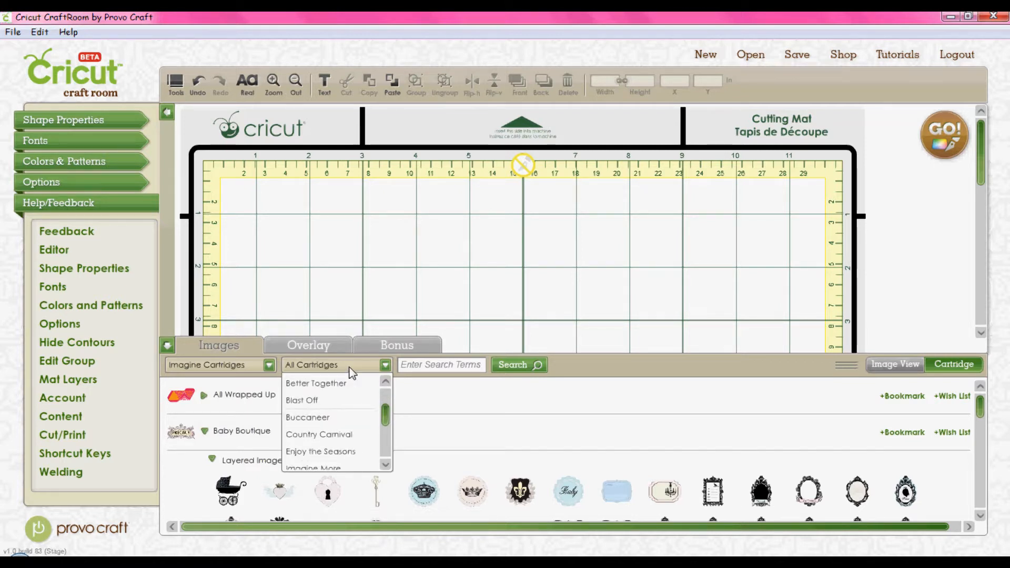
pyautogui.click(326, 384)
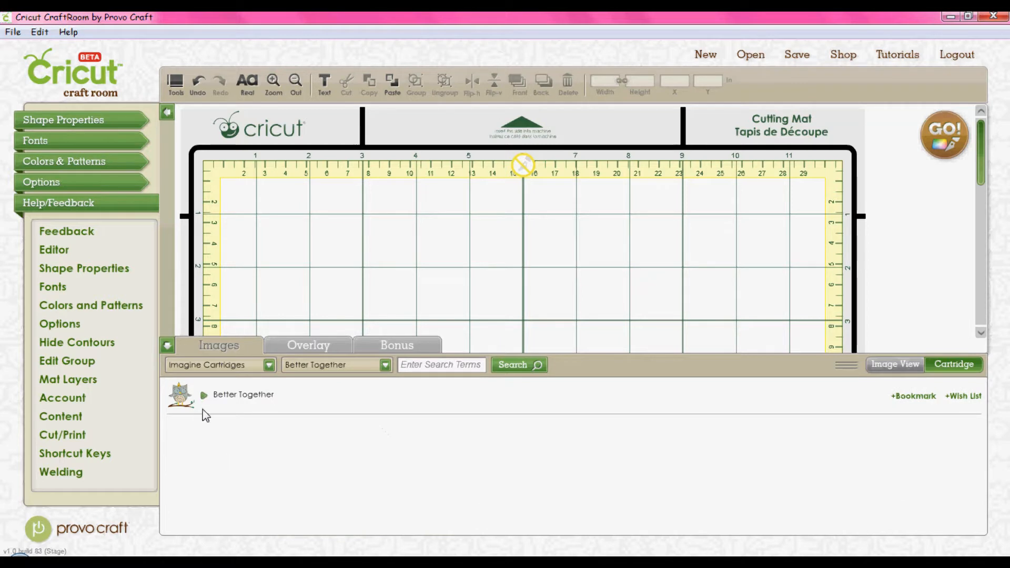
pyautogui.click(204, 395)
# Browse the Buccaneer cartridge in image view and preview several of its images, including the cannon, on the cartridge overlay.
pyautogui.click(894, 364)
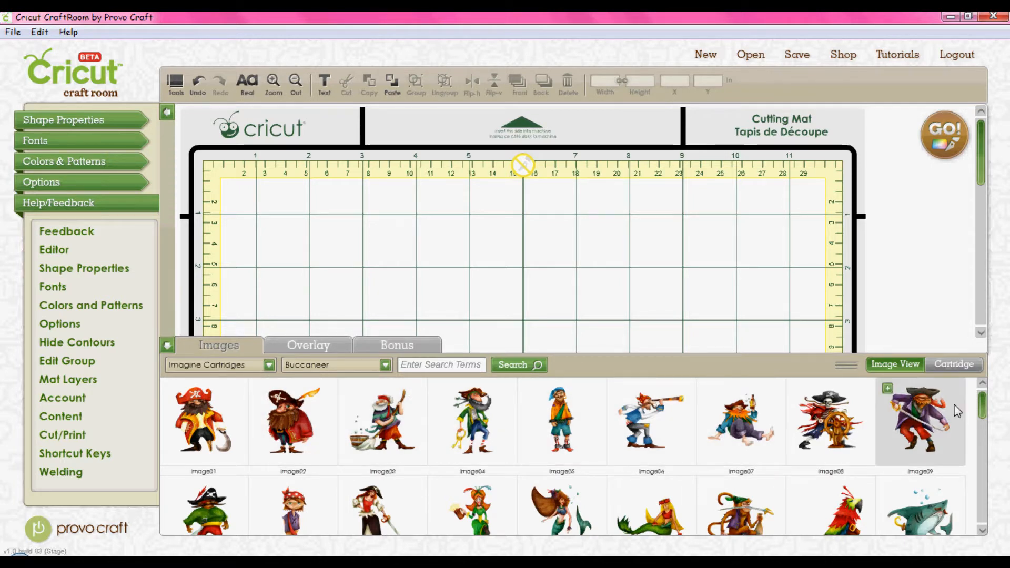
pyautogui.moveTo(982, 411); pyautogui.dragTo(987, 457)
pyautogui.click(334, 346)
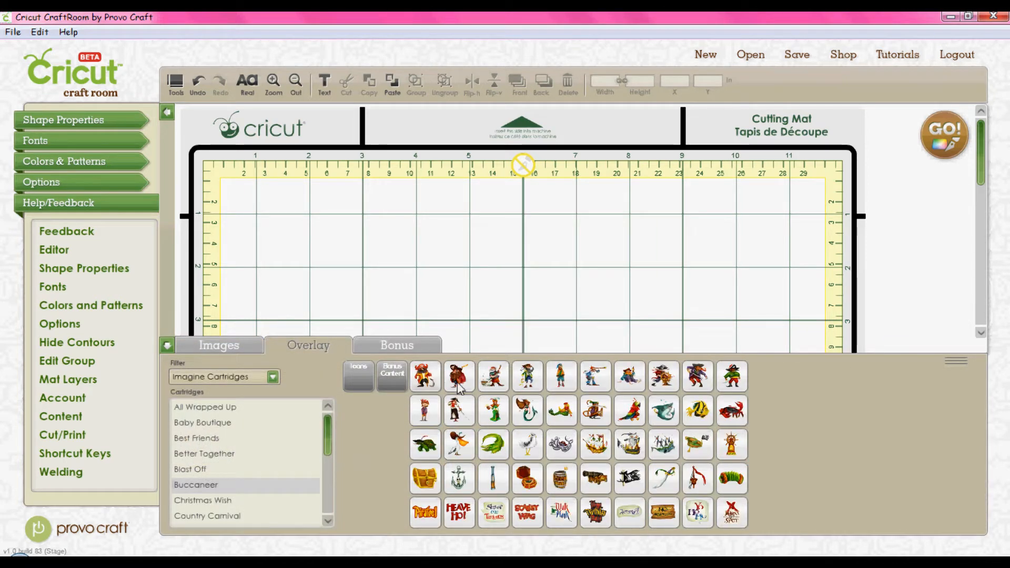
pyautogui.moveTo(496, 386)
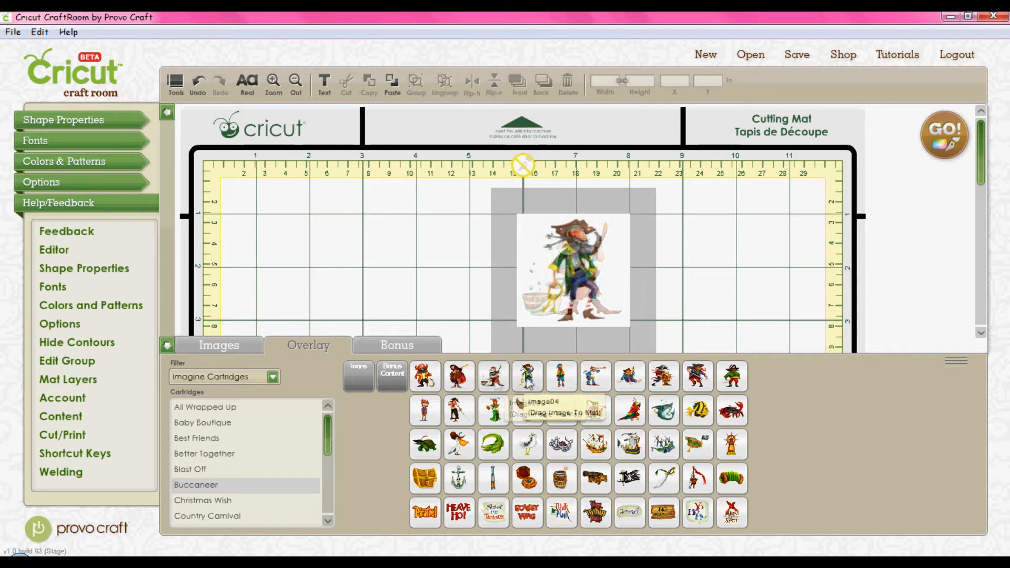
pyautogui.moveTo(591, 441)
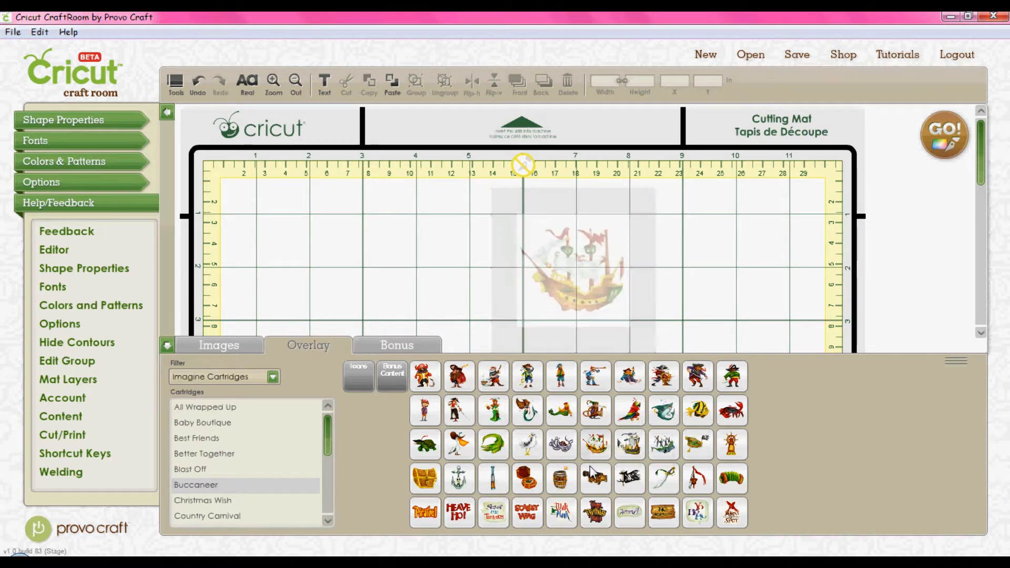
pyautogui.moveTo(591, 479)
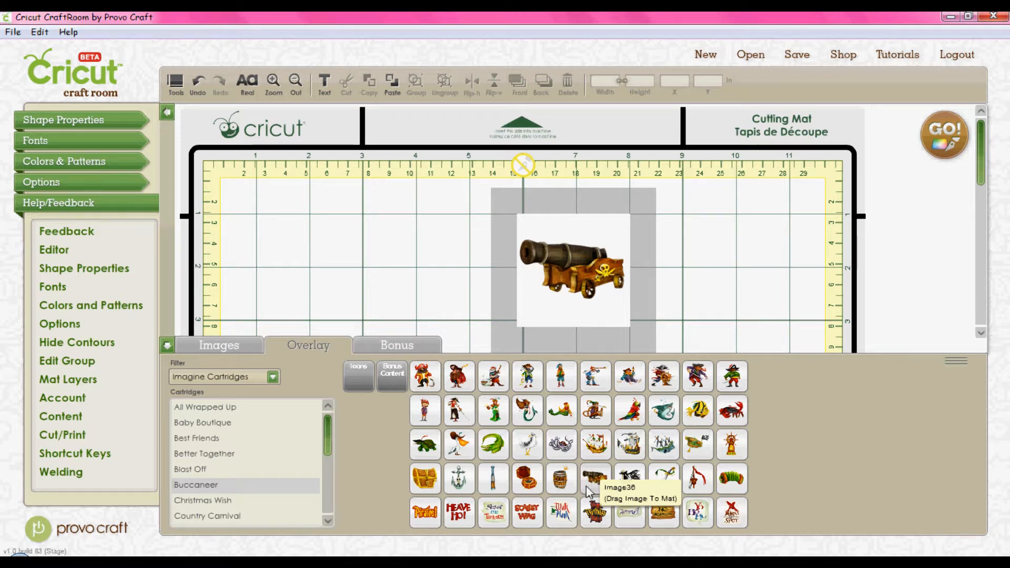
# Look at Buccaneer's bonus content and switch the bonus content to the Santa's Village cartridge.
pyautogui.click(399, 343)
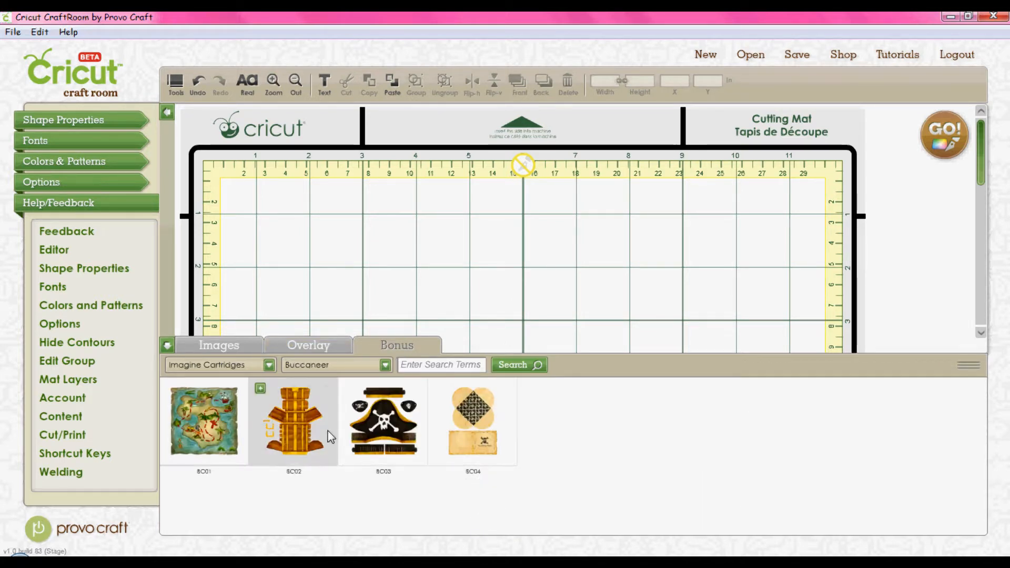
pyautogui.click(386, 365)
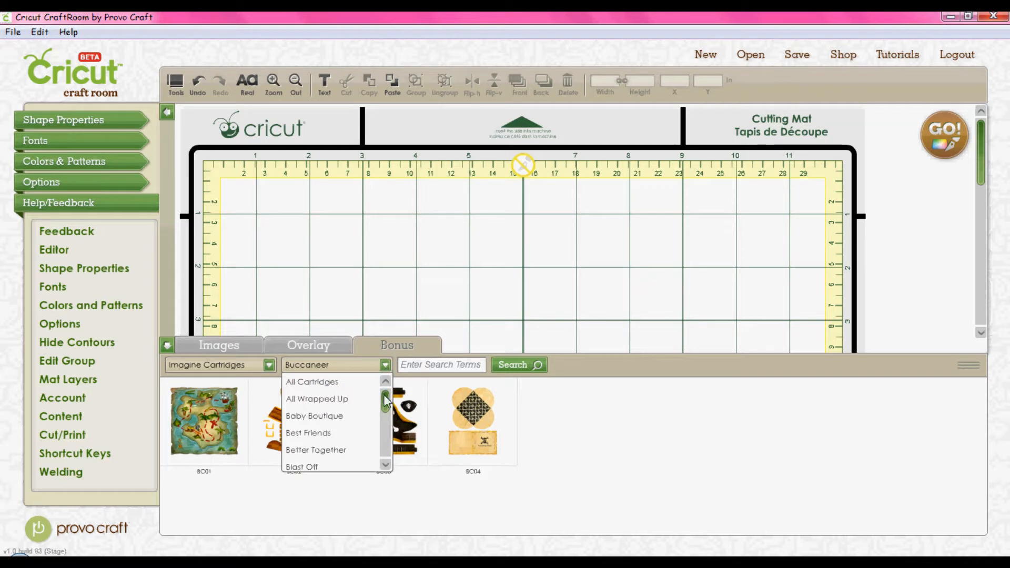
pyautogui.moveTo(388, 399); pyautogui.dragTo(385, 443)
pyautogui.click(357, 440)
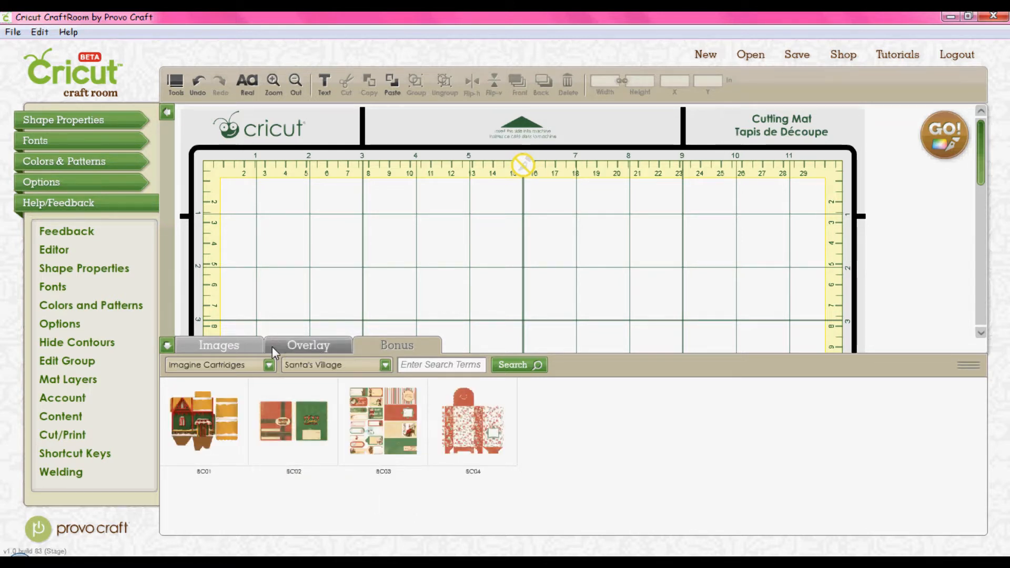
# Browse all images of the Santa's Village cartridge in image view, through to the last icons.
pyautogui.click(247, 345)
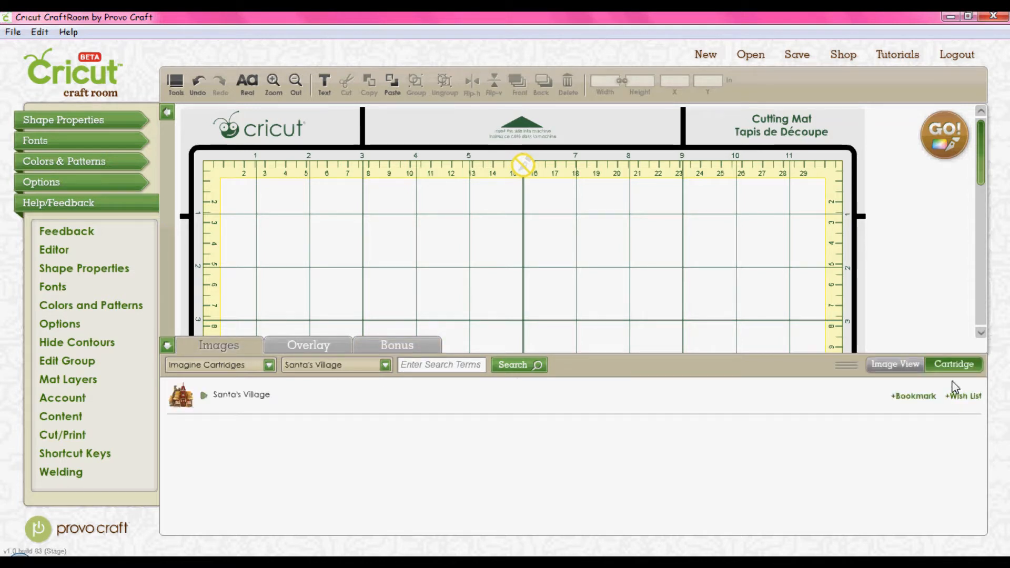
pyautogui.click(904, 365)
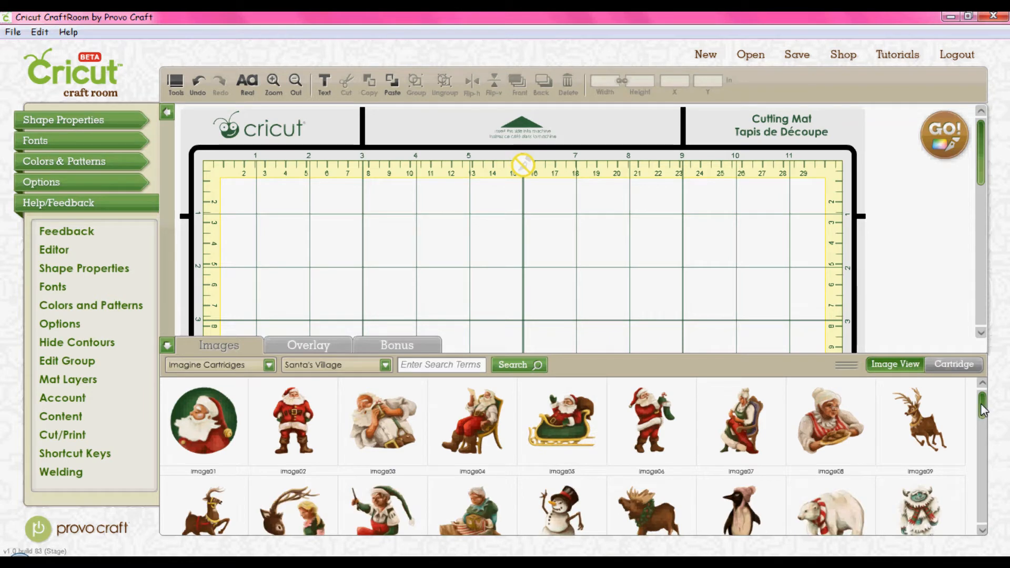
pyautogui.moveTo(980, 403); pyautogui.dragTo(989, 504)
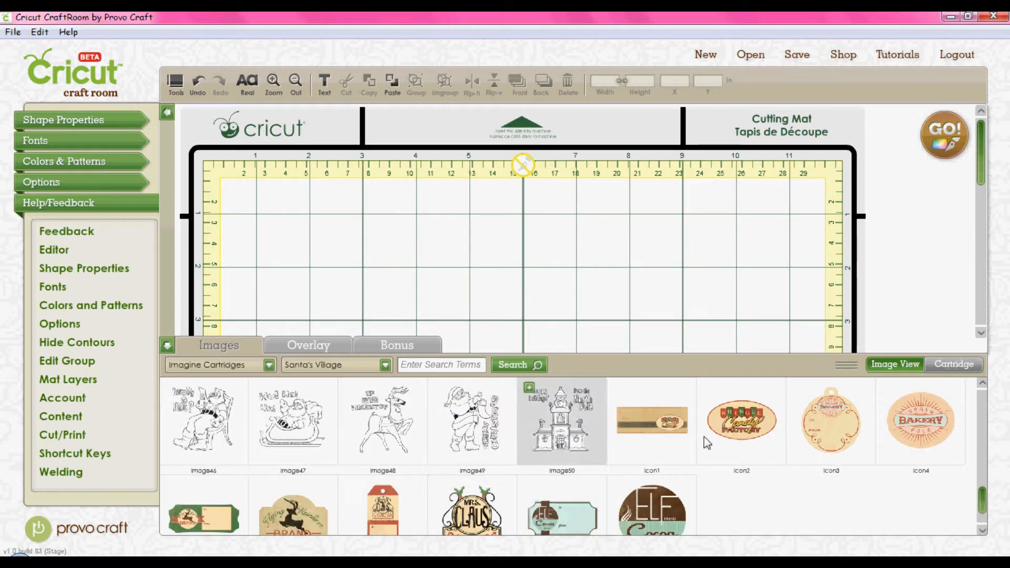
pyautogui.moveTo(981, 512); pyautogui.dragTo(985, 522)
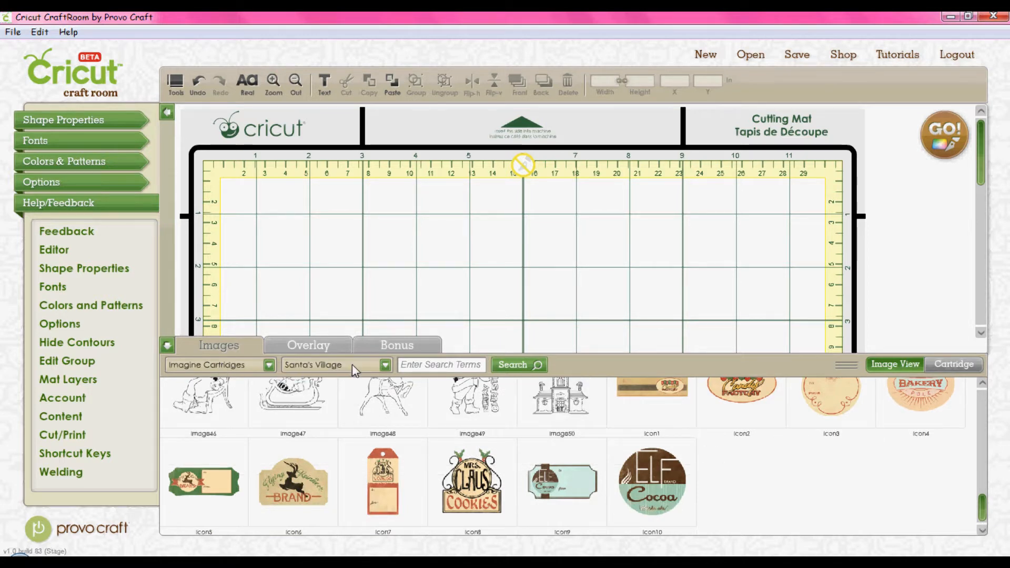
# Switch the image view to the Baby Boutique cartridge and browse its images through to the last icons.
pyautogui.click(384, 365)
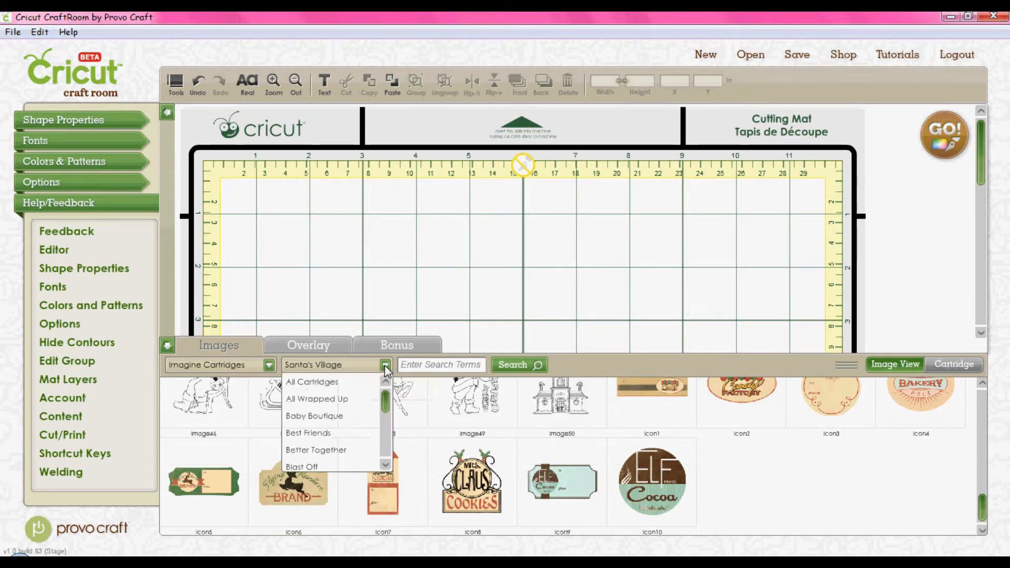
pyautogui.click(366, 416)
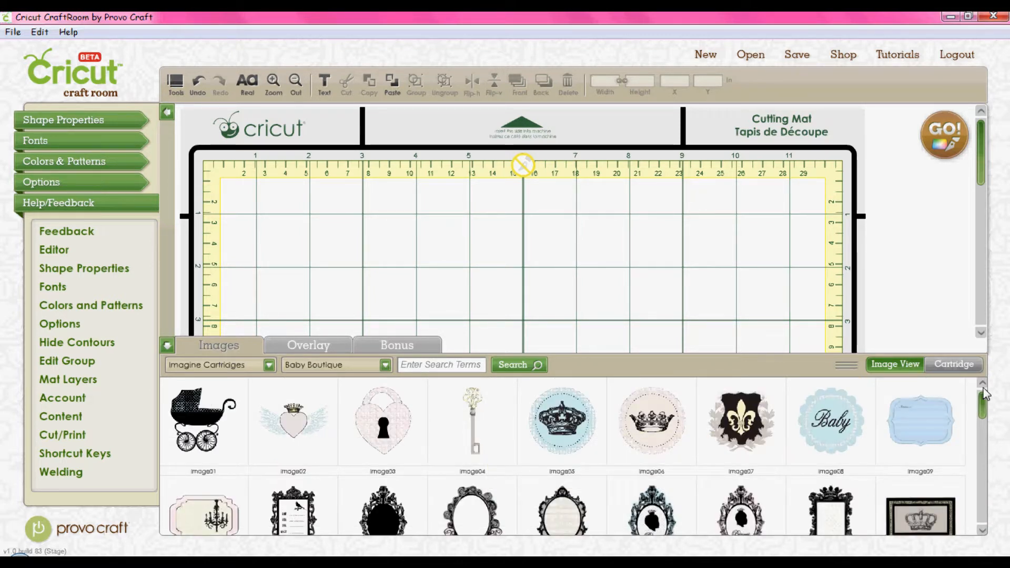
pyautogui.moveTo(984, 404); pyautogui.dragTo(998, 510)
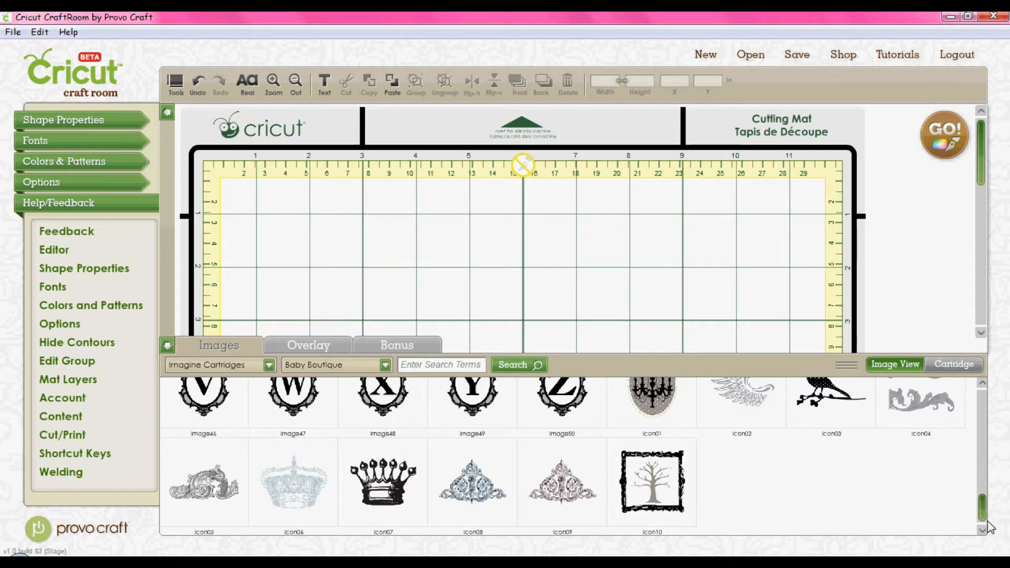
# Add the first Baby Boutique image, the black baby carriage, to the mat and collapse the image library.
pyautogui.scroll(8, 358, 432)
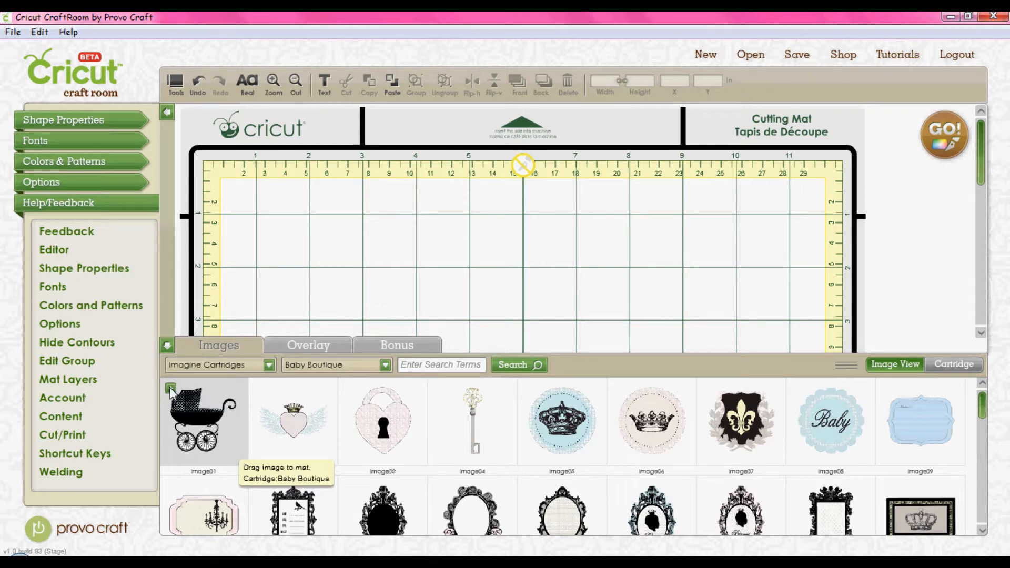
pyautogui.click(191, 409)
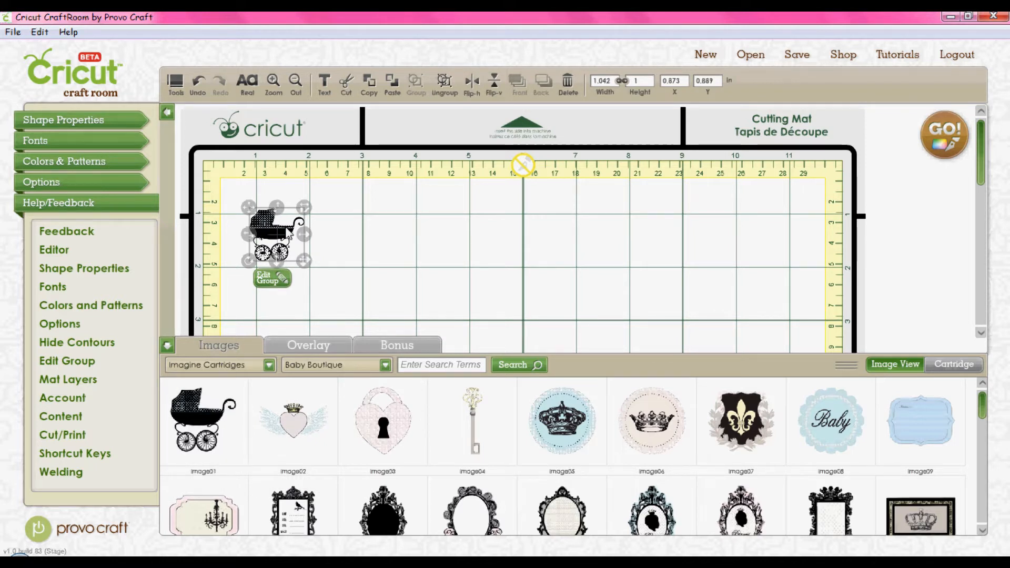
pyautogui.click(168, 346)
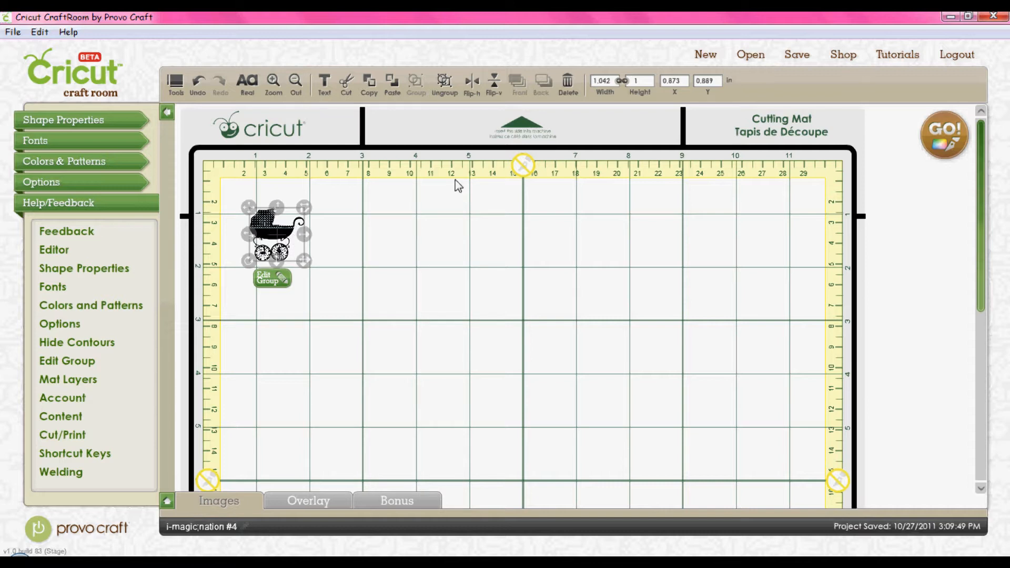
# Set the baby carriage's width to 5.5 in, keeping its proportions.
pyautogui.doubleClick(643, 80)
pyautogui.doubleClick(611, 81)
pyautogui.click(556, 246)
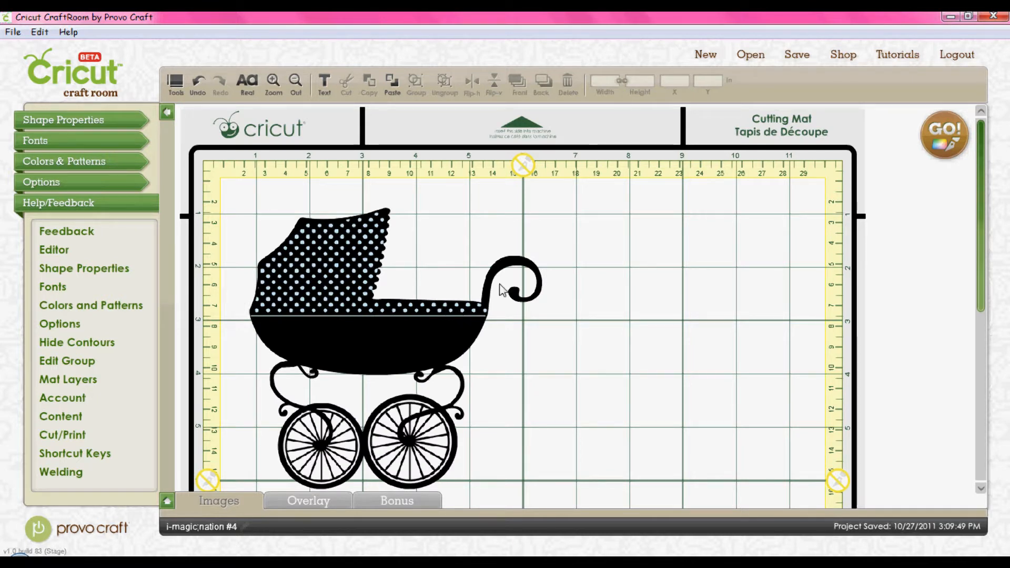
# Set the baby carriage's height to 5.5 in, keeping its proportions, and switch the sizing mode from Real to Relative.
pyautogui.click(432, 321)
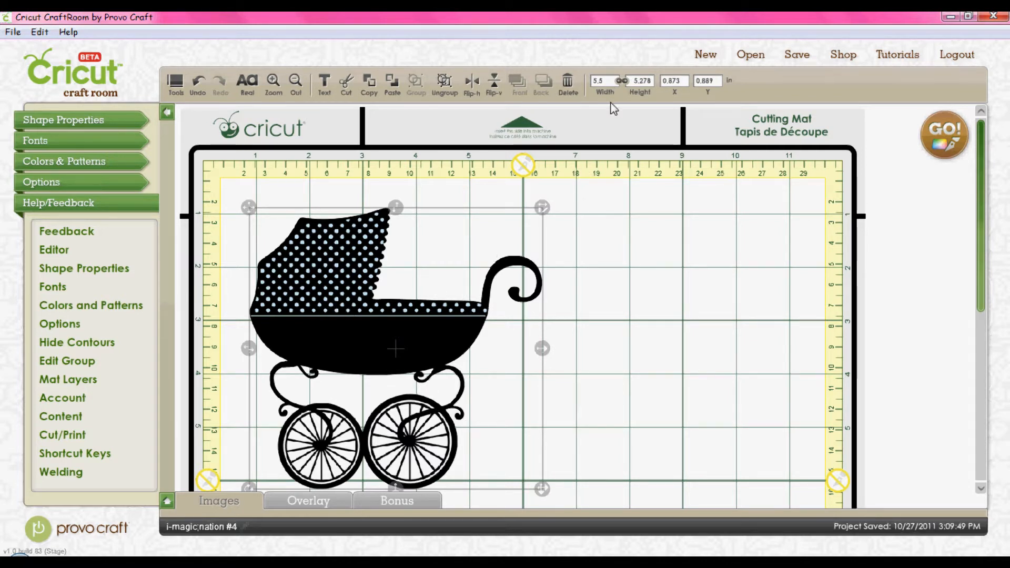
pyautogui.doubleClick(642, 80)
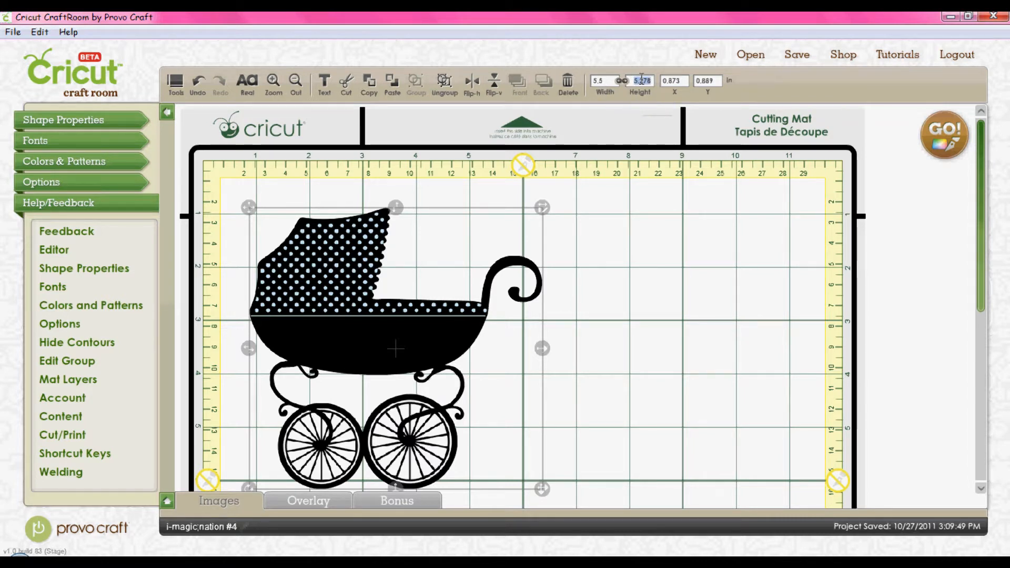
pyautogui.write('5.5')
pyautogui.press('Return')
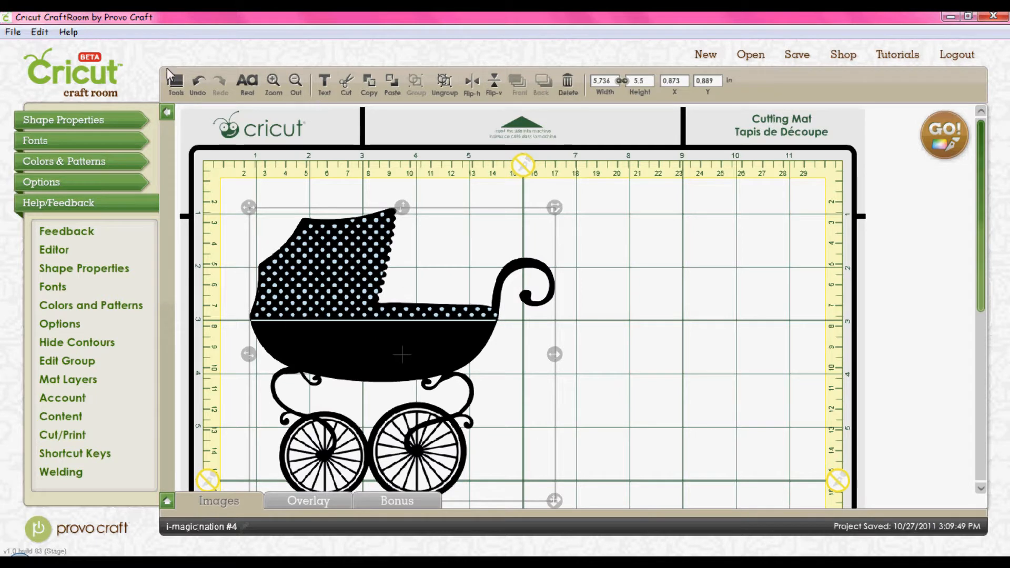
pyautogui.click(247, 81)
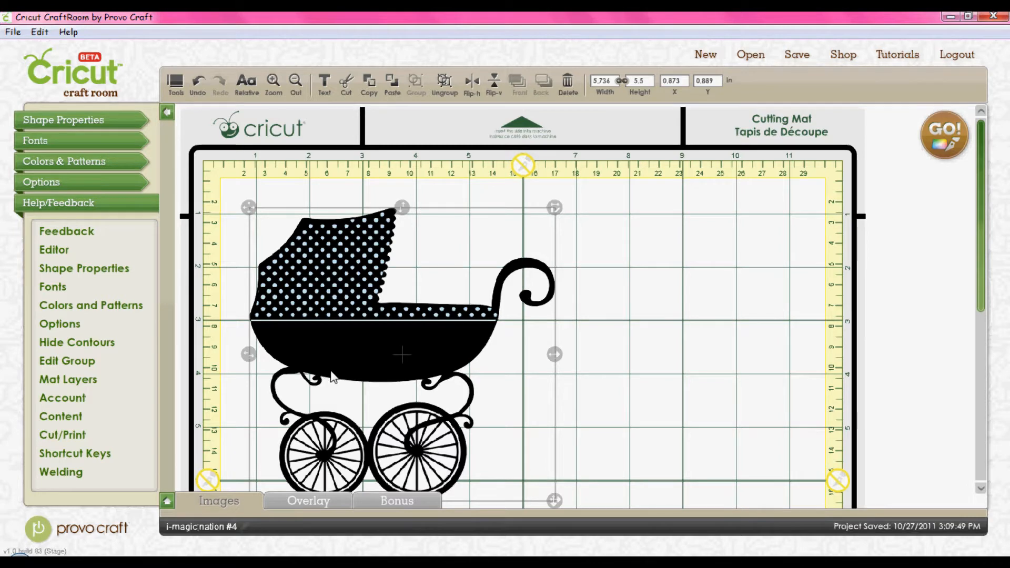
# Move the carriage into the lower-left quarter of the mat, at about X 0.373 and Y 6.042 in.
pyautogui.moveTo(331, 376); pyautogui.dragTo(561, 545)
pyautogui.moveTo(981, 310); pyautogui.dragTo(984, 465)
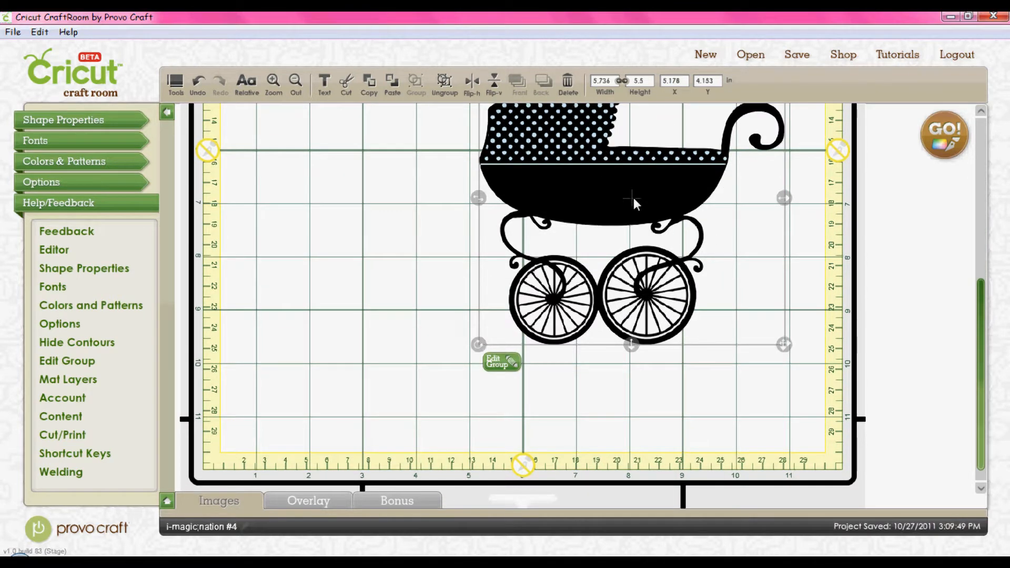
pyautogui.moveTo(634, 197); pyautogui.dragTo(671, 305)
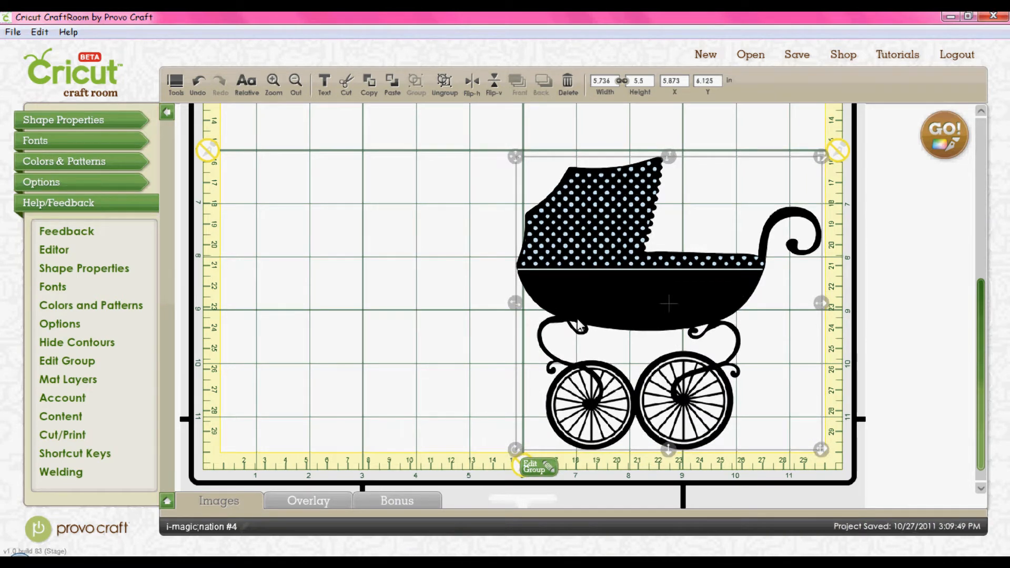
pyautogui.moveTo(703, 324); pyautogui.dragTo(411, 319)
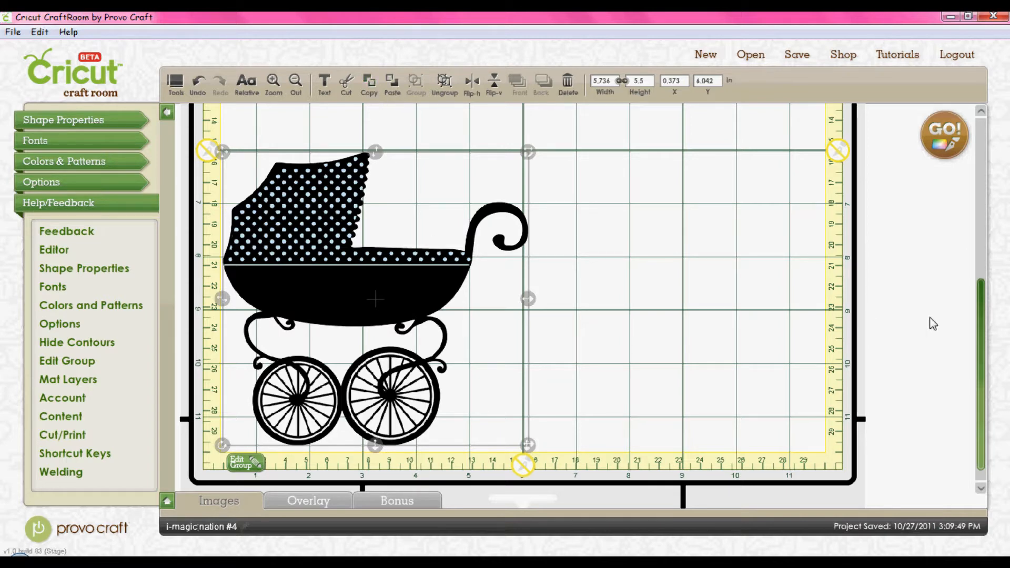
# Paste a copy of the carriage and select the copy beneath the original.
pyautogui.moveTo(980, 367); pyautogui.dragTo(978, 229)
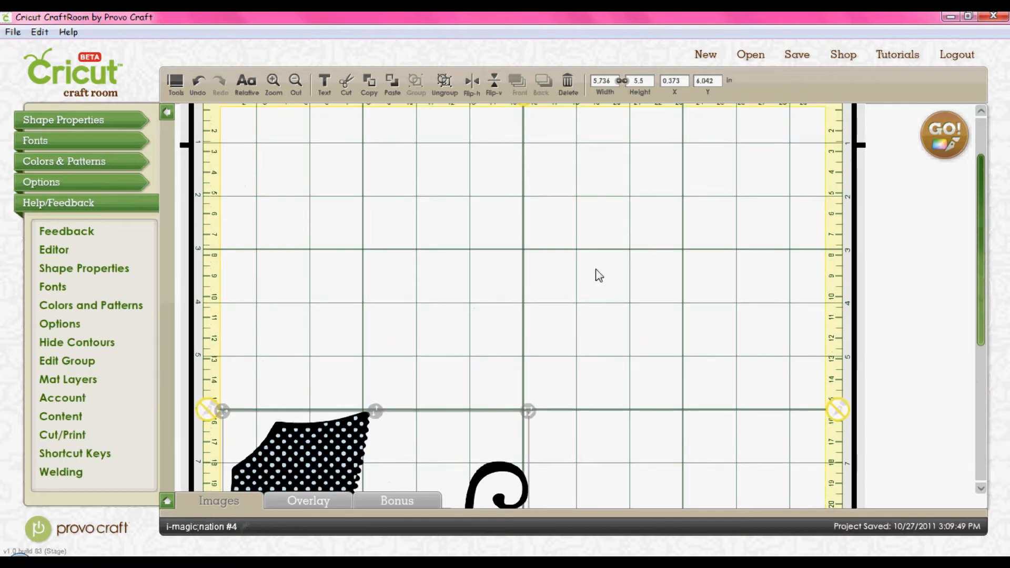
pyautogui.click(393, 89)
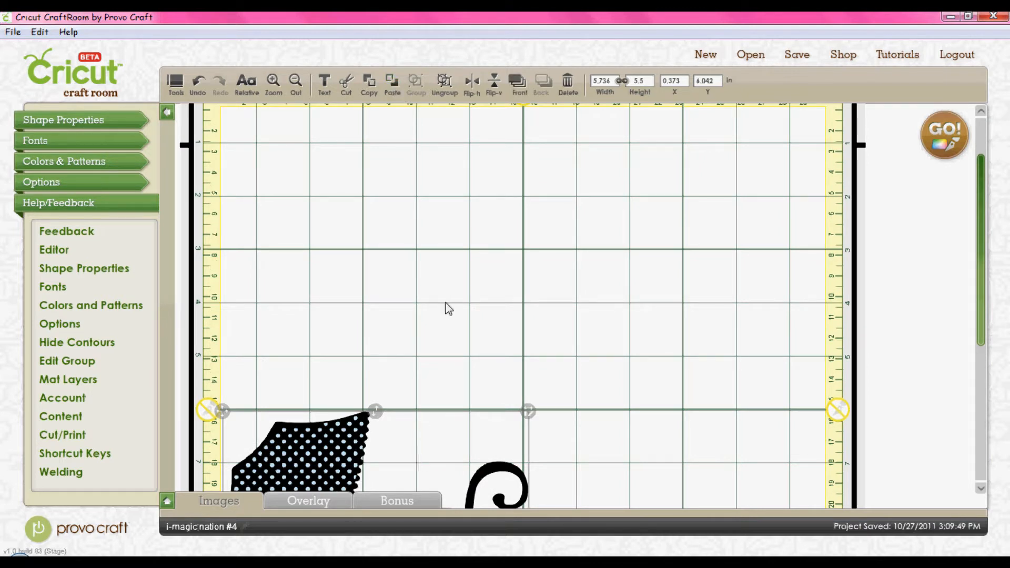
pyautogui.moveTo(981, 274); pyautogui.dragTo(982, 394)
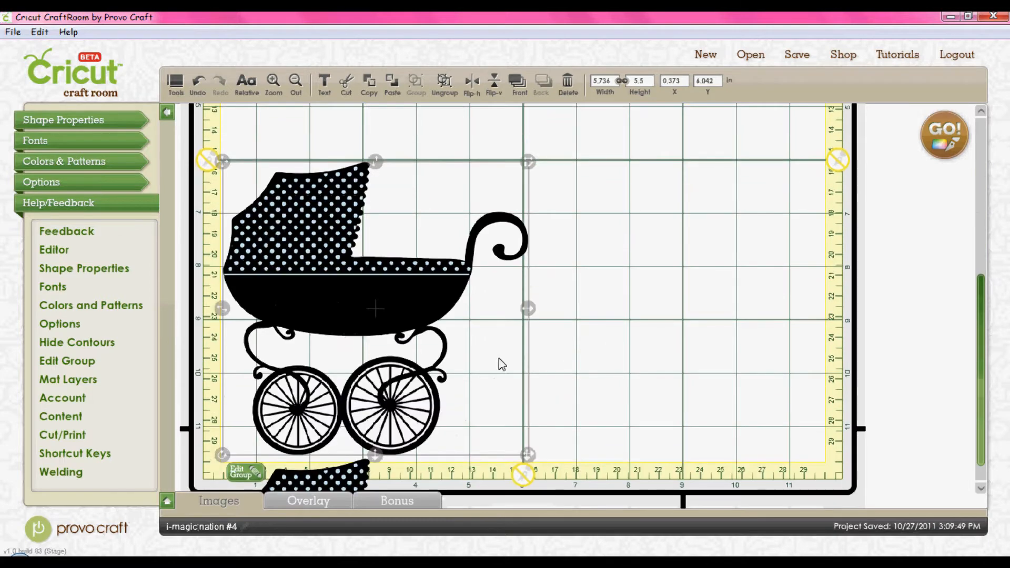
pyautogui.click(335, 481)
# Place the copy side by side with the original carriage so that they overlap, at about X 4.192 and Y 5.372 in.
pyautogui.moveTo(336, 480); pyautogui.dragTo(578, 142)
pyautogui.moveTo(982, 311); pyautogui.dragTo(978, 201)
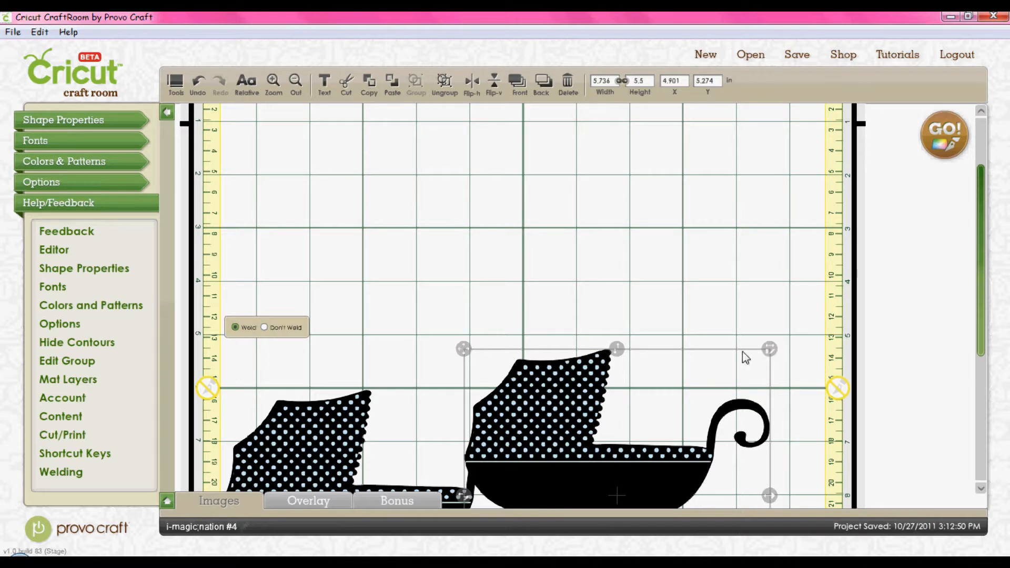
pyautogui.moveTo(981, 310); pyautogui.dragTo(996, 387)
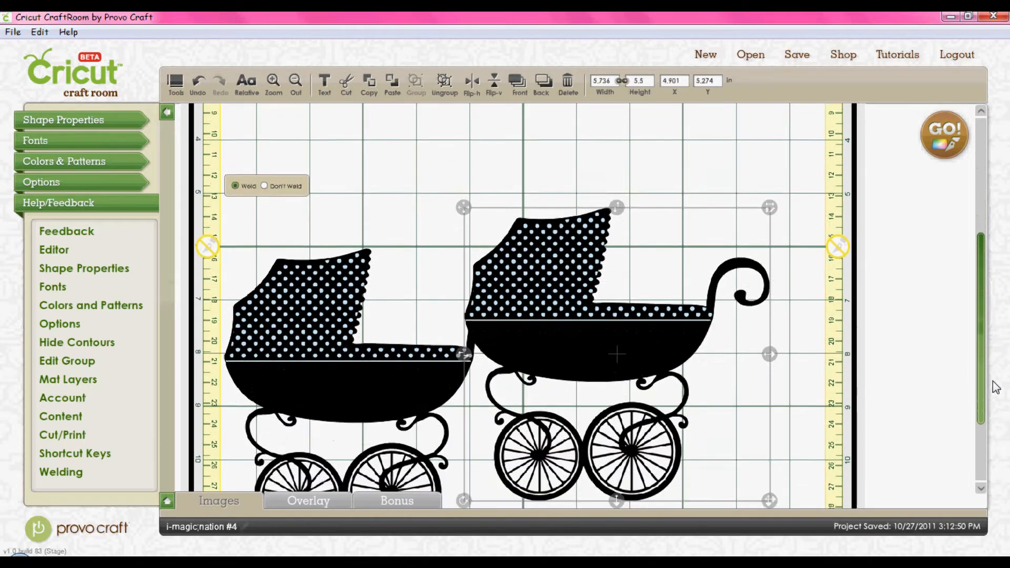
pyautogui.moveTo(573, 304); pyautogui.dragTo(535, 309)
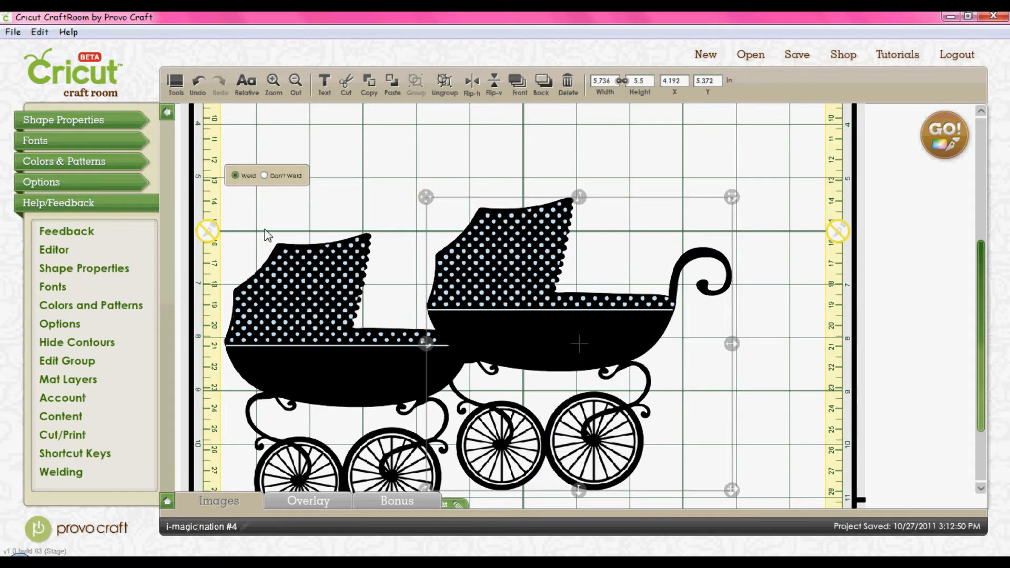
# Flip the copy vertically above the original carriage and overlap their hoods, placing it at about X 0.428 and Y 1.042 in.
pyautogui.moveTo(548, 383); pyautogui.dragTo(377, 257)
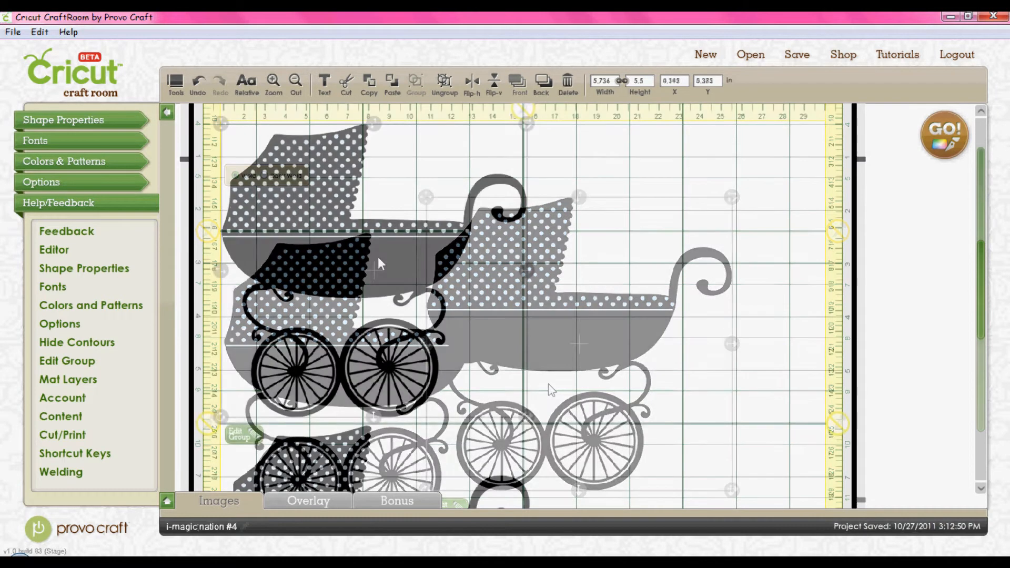
pyautogui.click(493, 84)
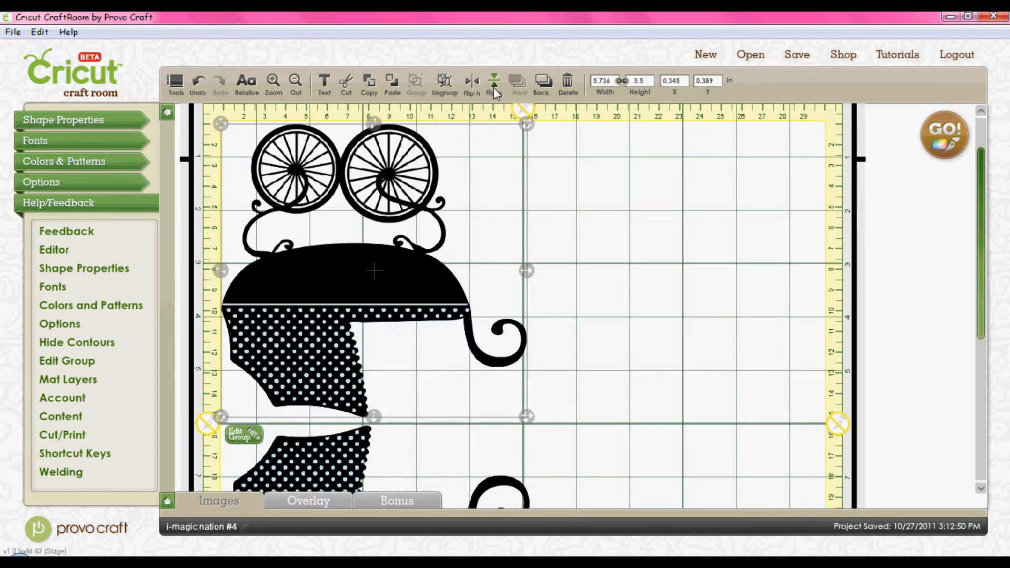
pyautogui.moveTo(399, 257); pyautogui.dragTo(404, 292)
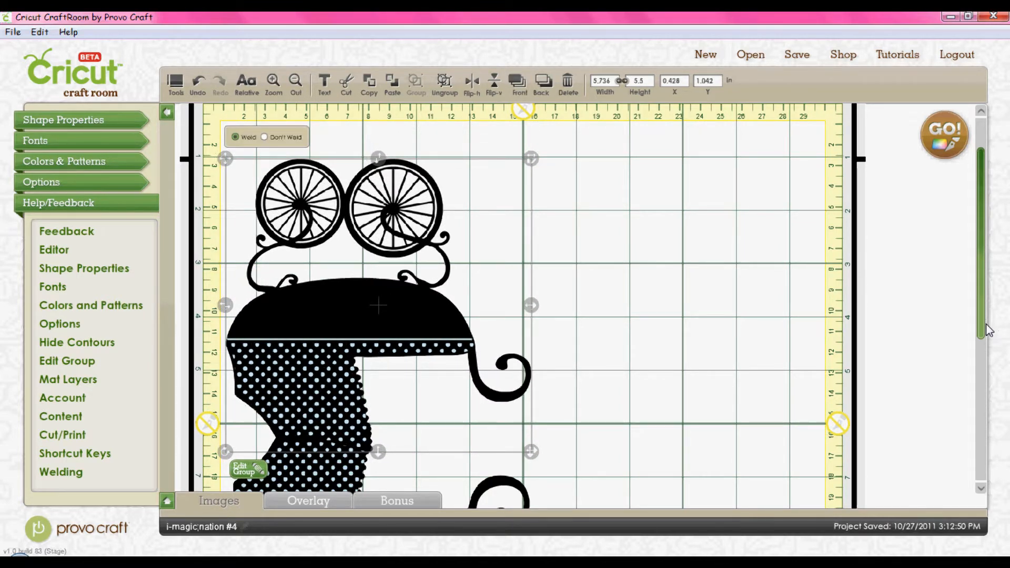
# Check how the two carriages overlap at their hoods, and group them together.
pyautogui.scroll(-5, 992, 337)
pyautogui.moveTo(981, 334); pyautogui.dragTo(967, 230)
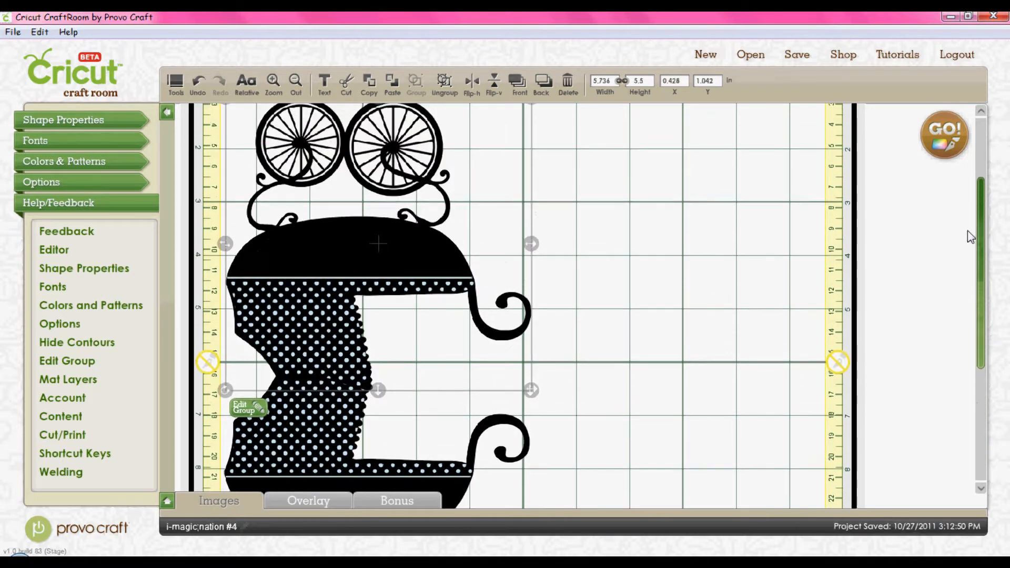
pyautogui.scroll(-1, 678, 347)
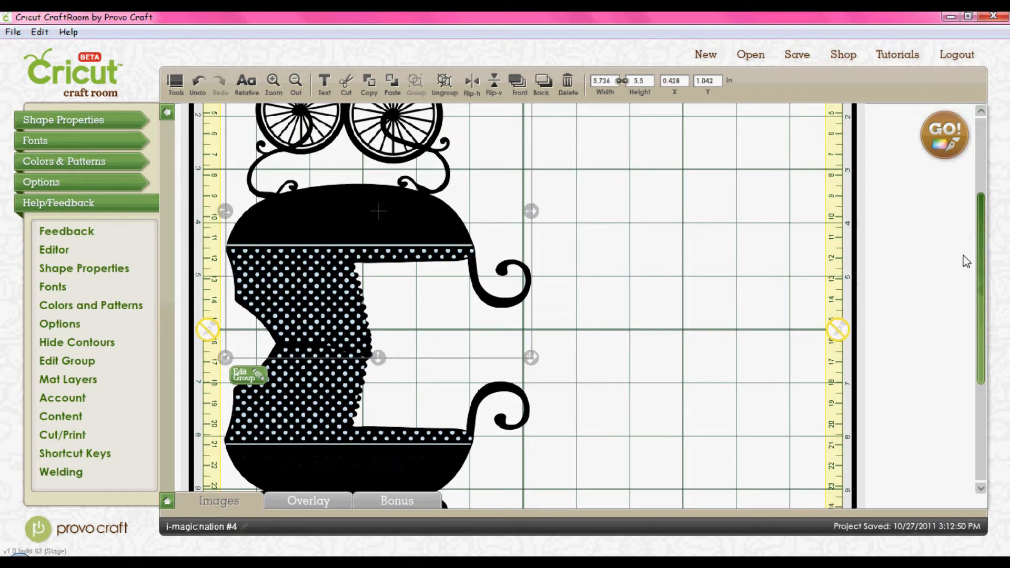
pyautogui.click(679, 343)
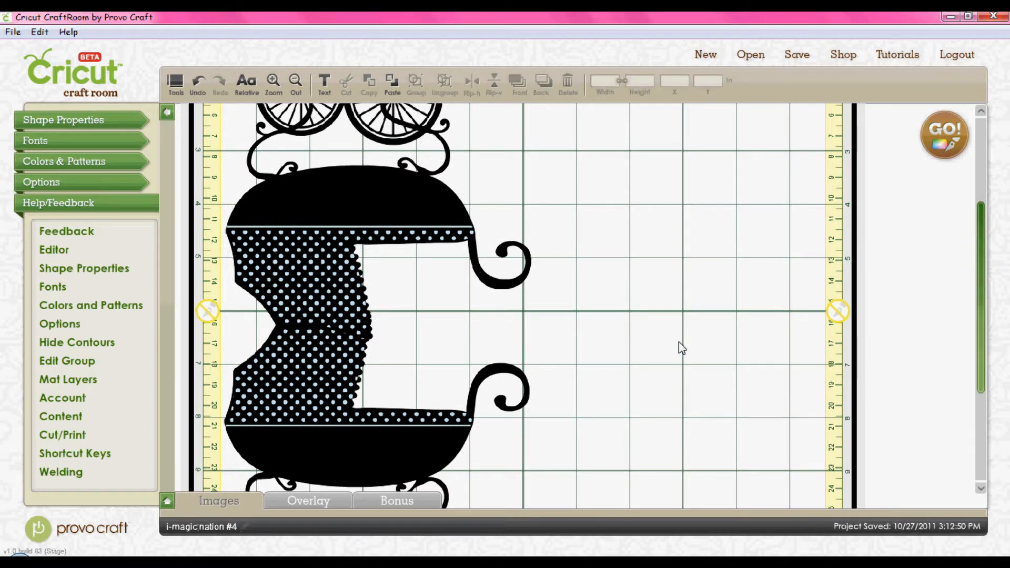
pyautogui.click(320, 209)
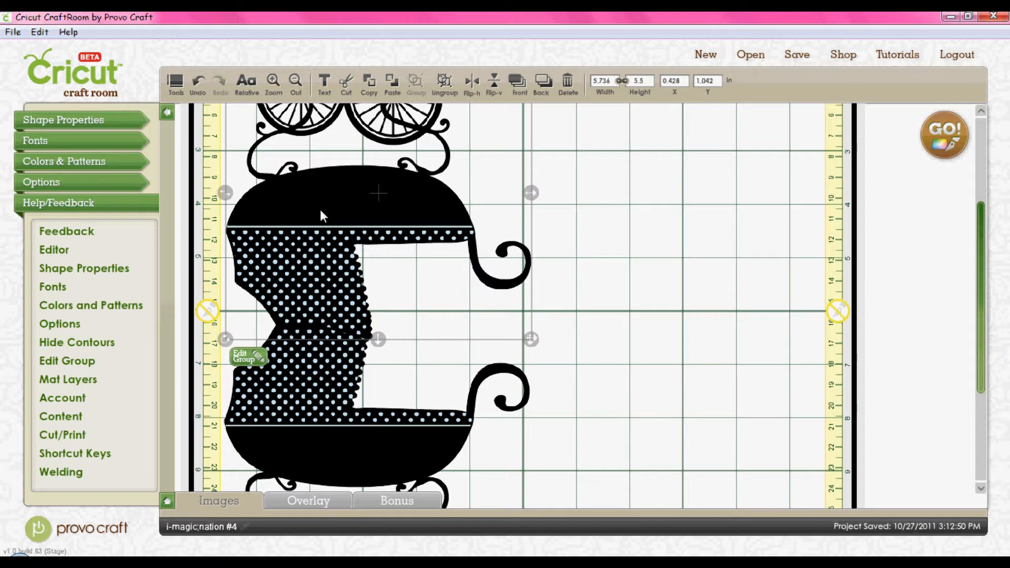
pyautogui.keyDown('shift'); pyautogui.click(329, 452); pyautogui.keyUp('shift')
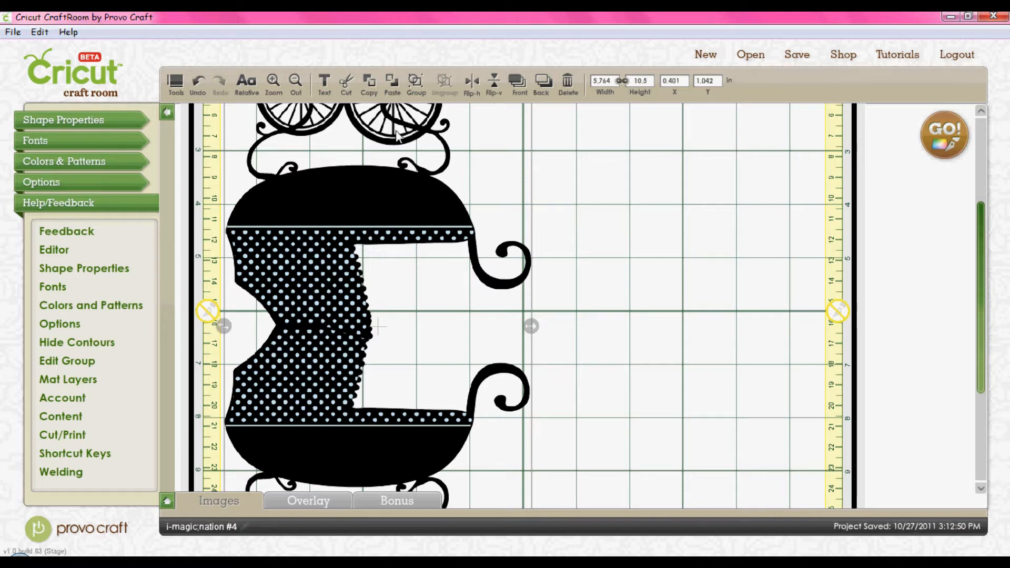
pyautogui.click(415, 82)
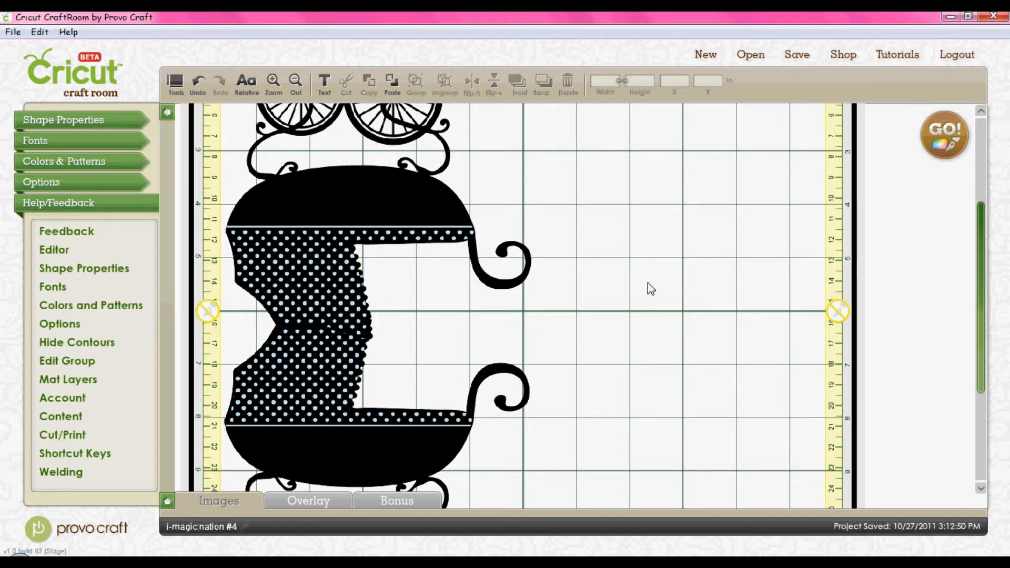
# Move the grouped carriages to the upper-left corner of the mat, at about X 0.303 and Y 0.417 in.
pyautogui.moveTo(435, 298)
pyautogui.mouseDown()
pyautogui.moveTo(530, 302)
pyautogui.moveTo(451, 286)
pyautogui.moveTo(445, 297)
pyautogui.mouseUp()
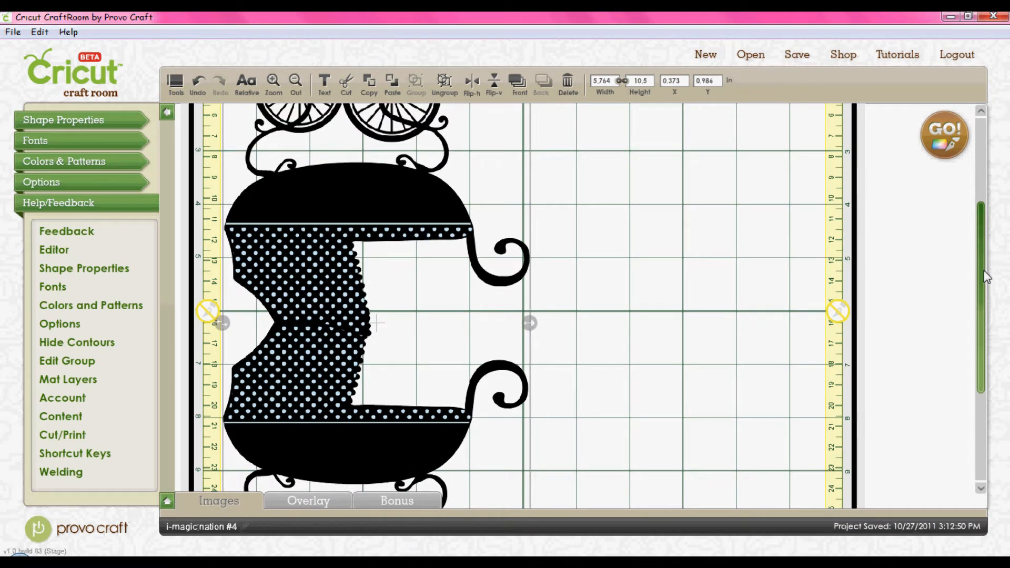
pyautogui.moveTo(984, 270); pyautogui.dragTo(985, 203)
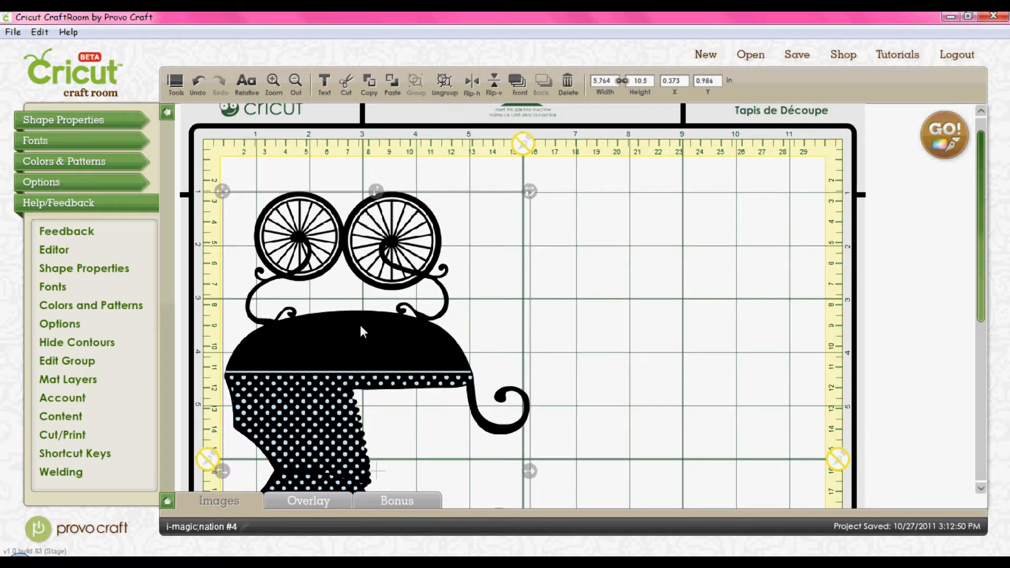
pyautogui.moveTo(360, 331); pyautogui.dragTo(360, 302)
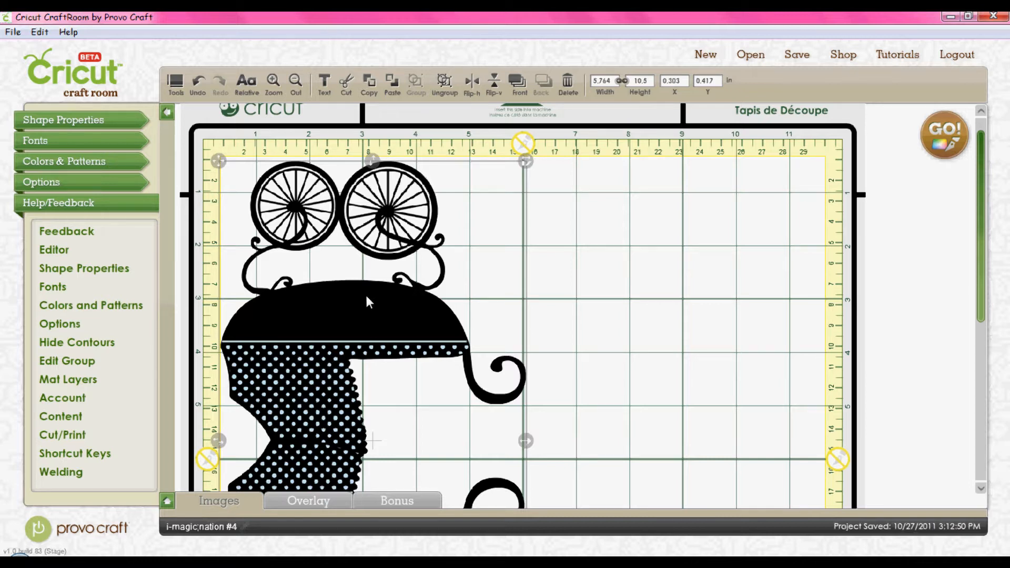
pyautogui.click(575, 294)
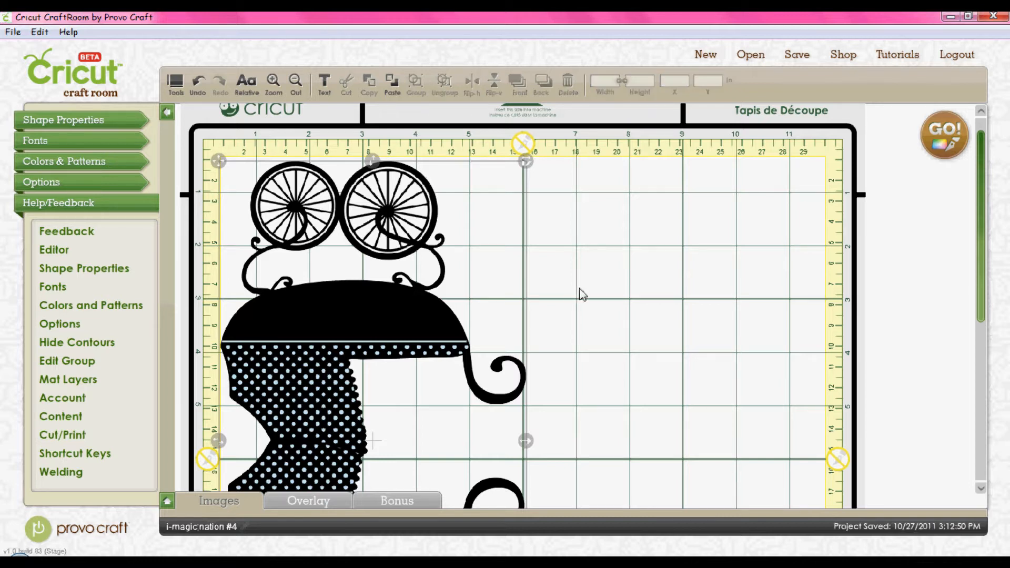
# Add another baby carriage image from the Baby Boutique cartridge to the mat beside the grouped carriages, and collapse the image library.
pyautogui.click(167, 500)
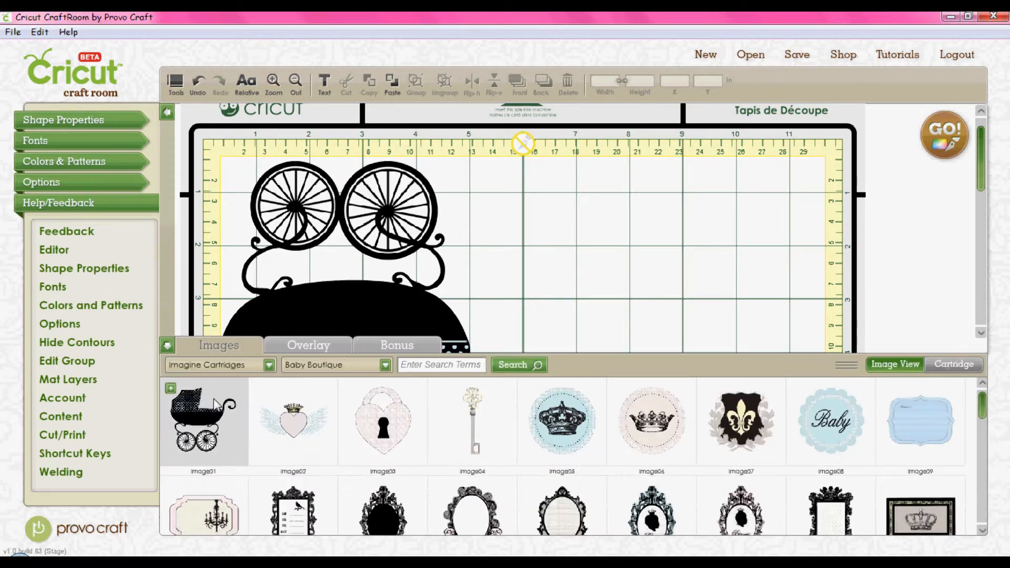
pyautogui.click(189, 406)
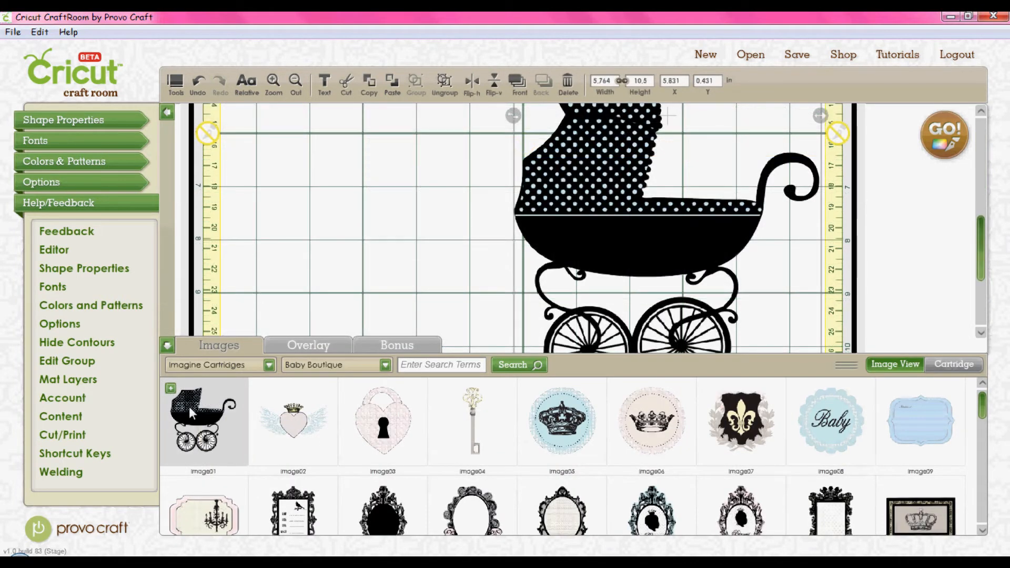
pyautogui.click(188, 406)
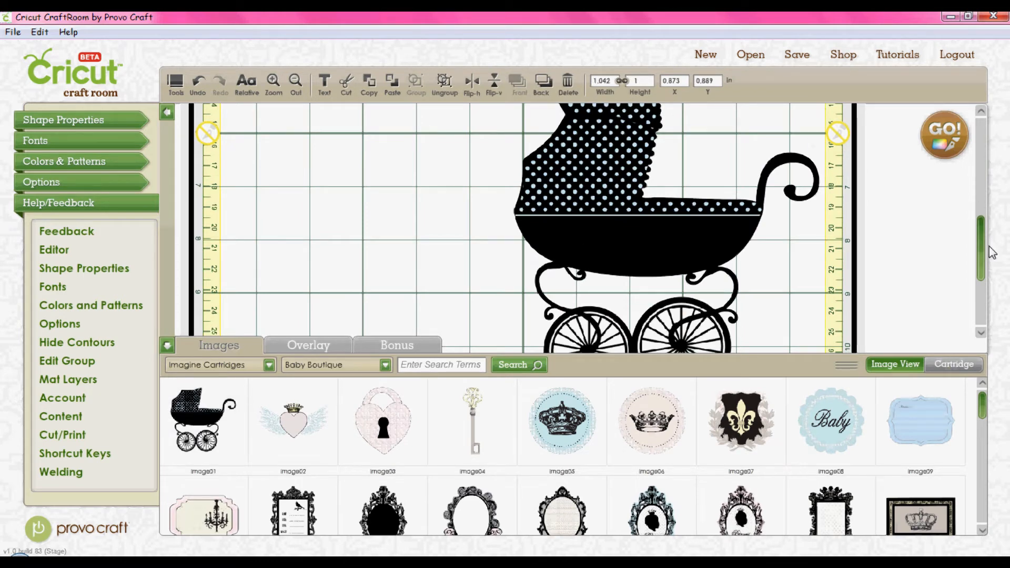
pyautogui.moveTo(987, 251); pyautogui.dragTo(984, 169)
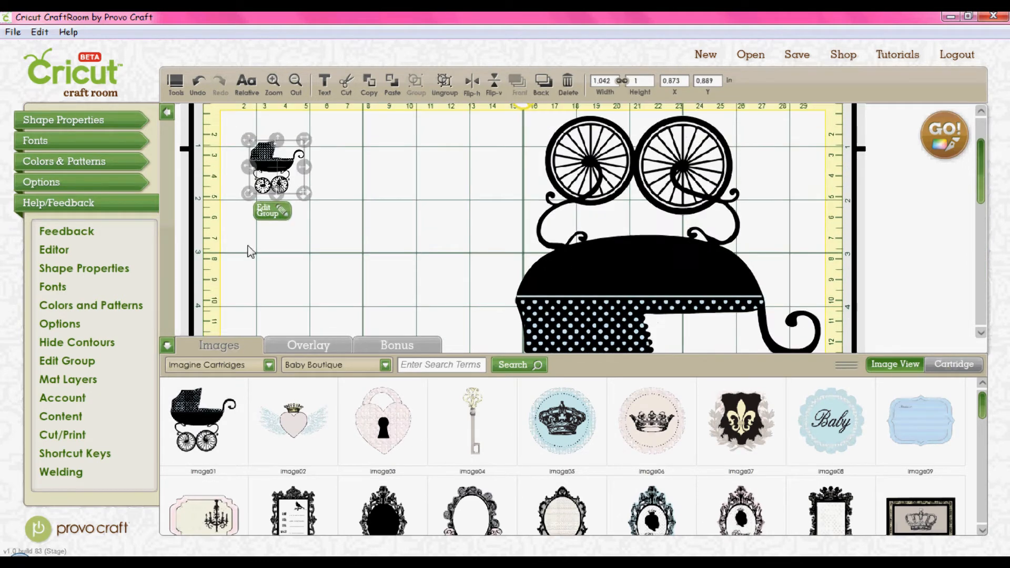
pyautogui.click(167, 346)
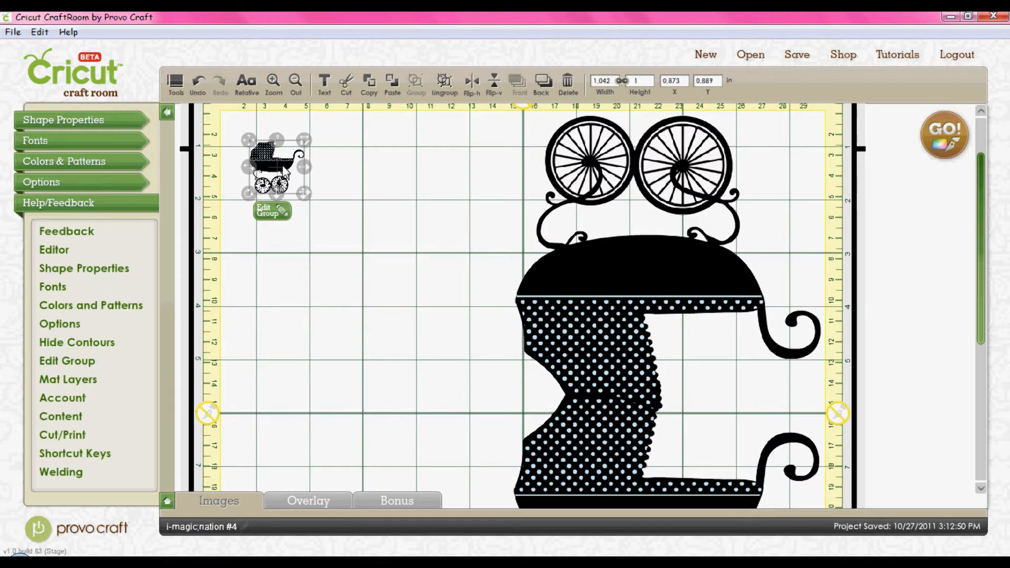
# Set the new small baby carriage's width to 5.764 in to match the grouped carriages, and reselect it.
pyautogui.doubleClick(610, 80)
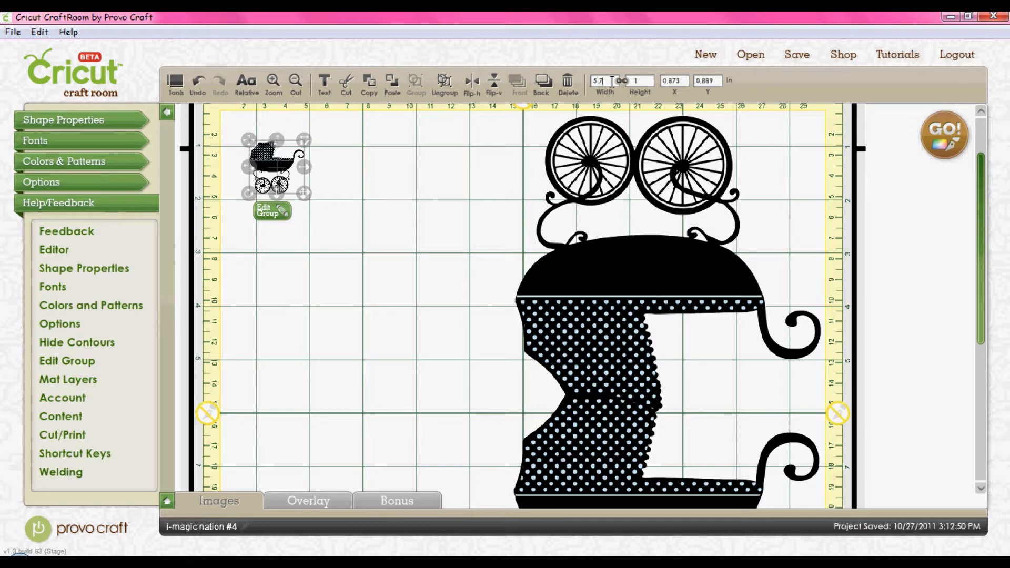
pyautogui.write('5.764')
pyautogui.press('Return')
pyautogui.click(641, 221)
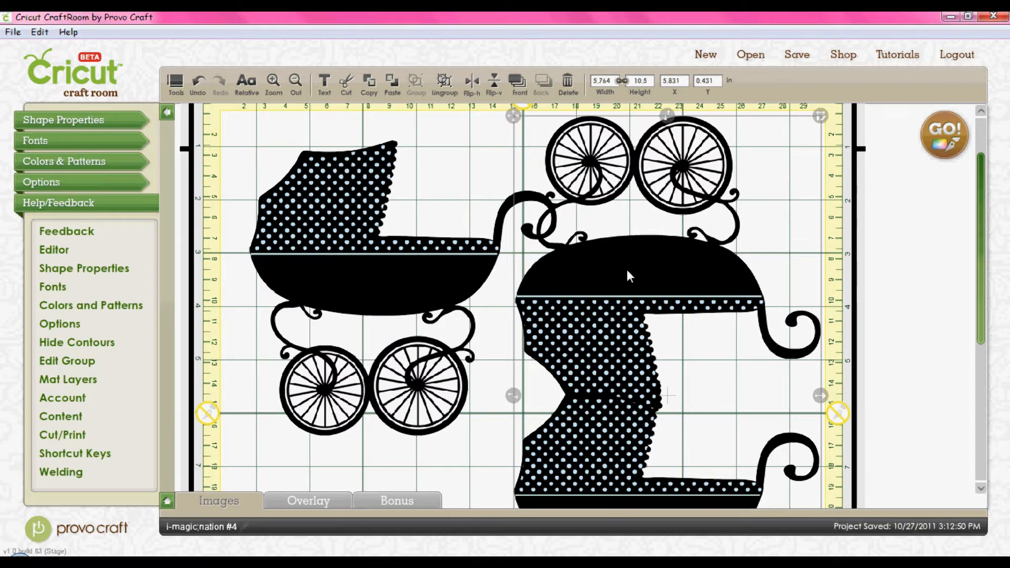
pyautogui.click(405, 275)
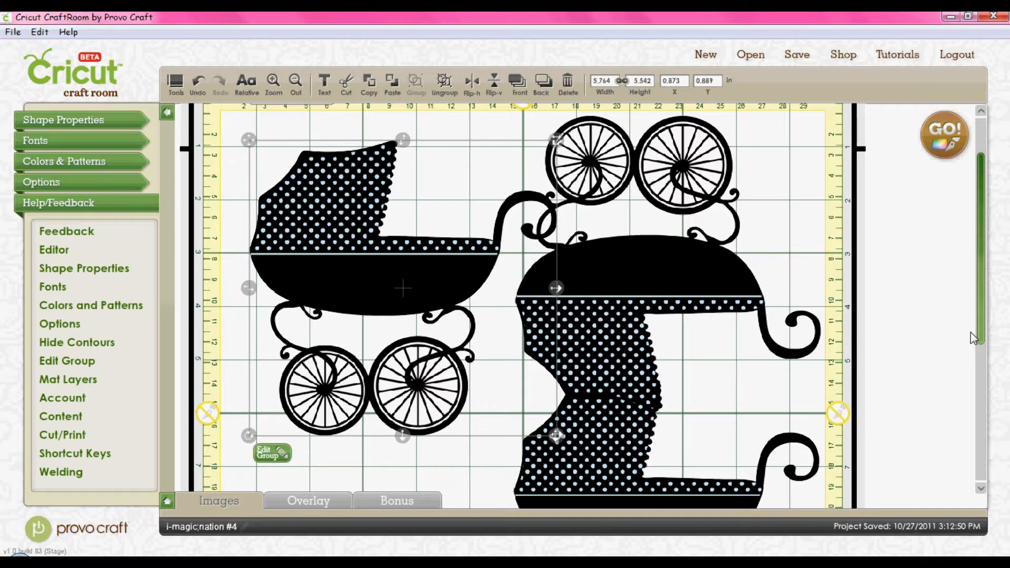
# Separate the new carriage's group into its pieces in group editing, and delete the full carriage base shape.
pyautogui.moveTo(983, 329)
pyautogui.mouseDown()
pyautogui.moveTo(990, 437)
pyautogui.moveTo(990, 336)
pyautogui.mouseUp()
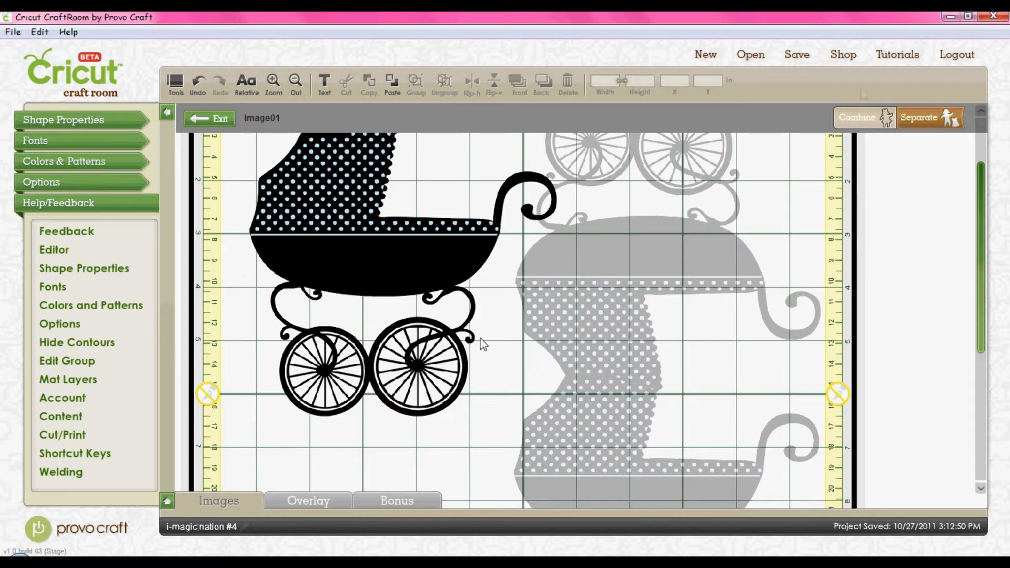
pyautogui.click(944, 125)
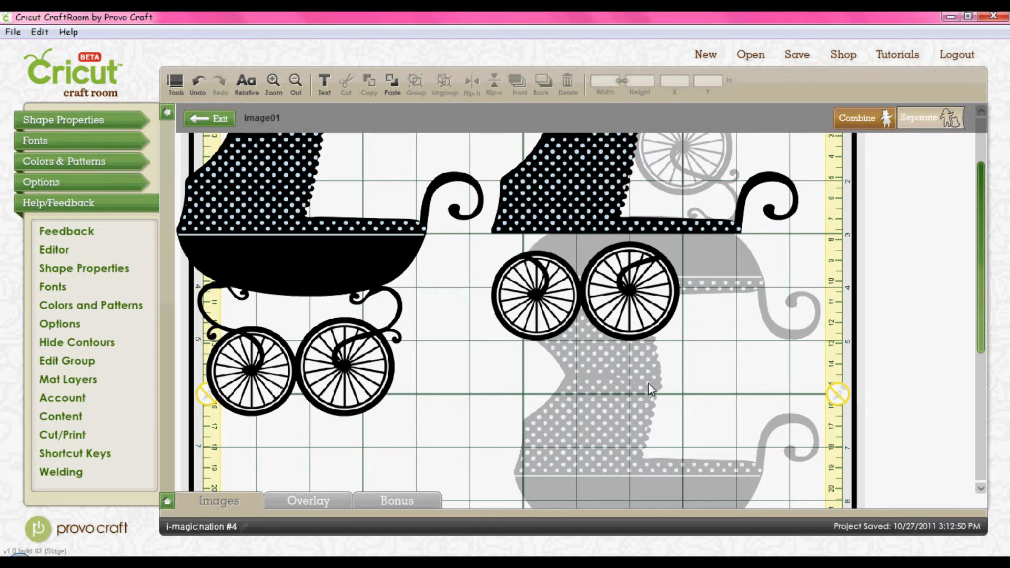
pyautogui.click(576, 423)
pyautogui.scroll(3, 979, 314)
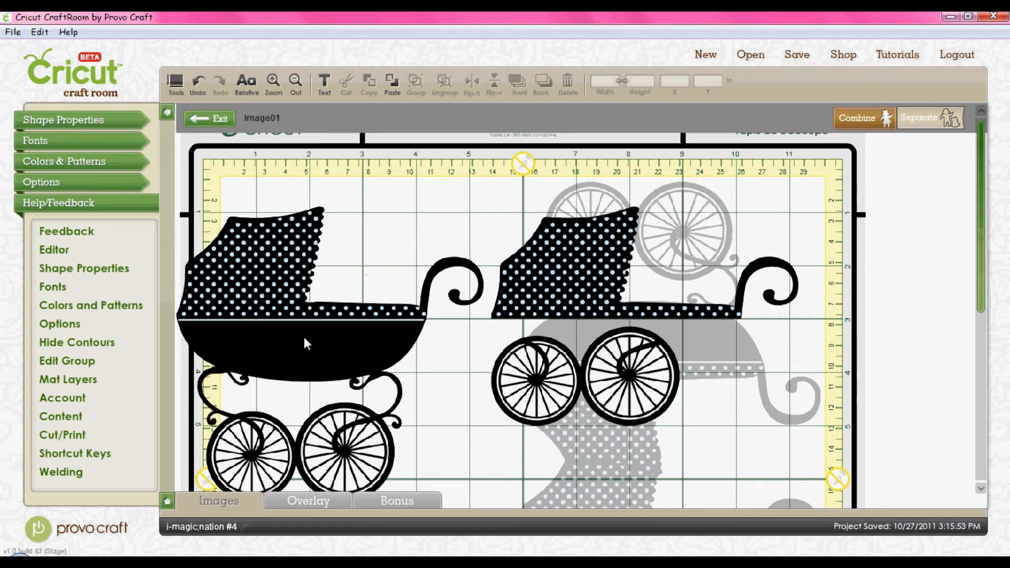
pyautogui.click(301, 339)
pyautogui.press('Delete')
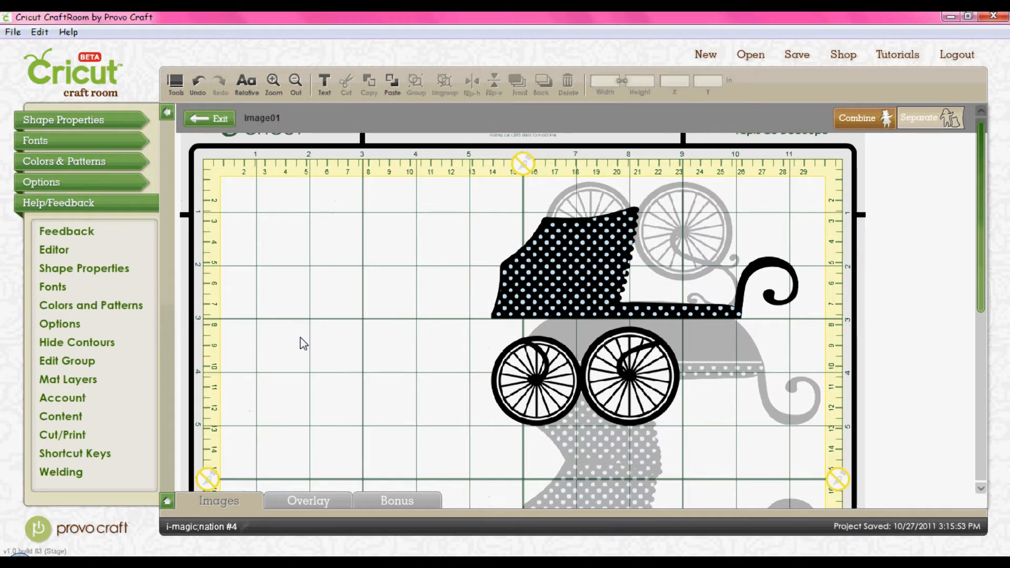
# Move the dotted hood piece to the mat's upper-left corner, at about X 0.857 and Y 1.555 in, with the wheels beneath it, and exit group editing.
pyautogui.moveTo(541, 271); pyautogui.dragTo(270, 256)
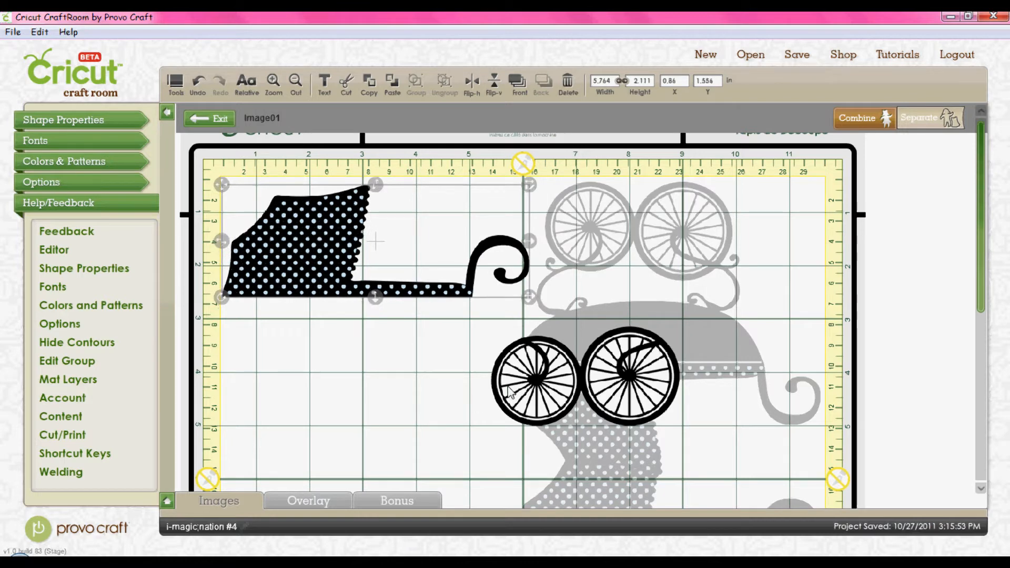
pyautogui.moveTo(484, 389); pyautogui.dragTo(235, 394)
pyautogui.click(253, 253)
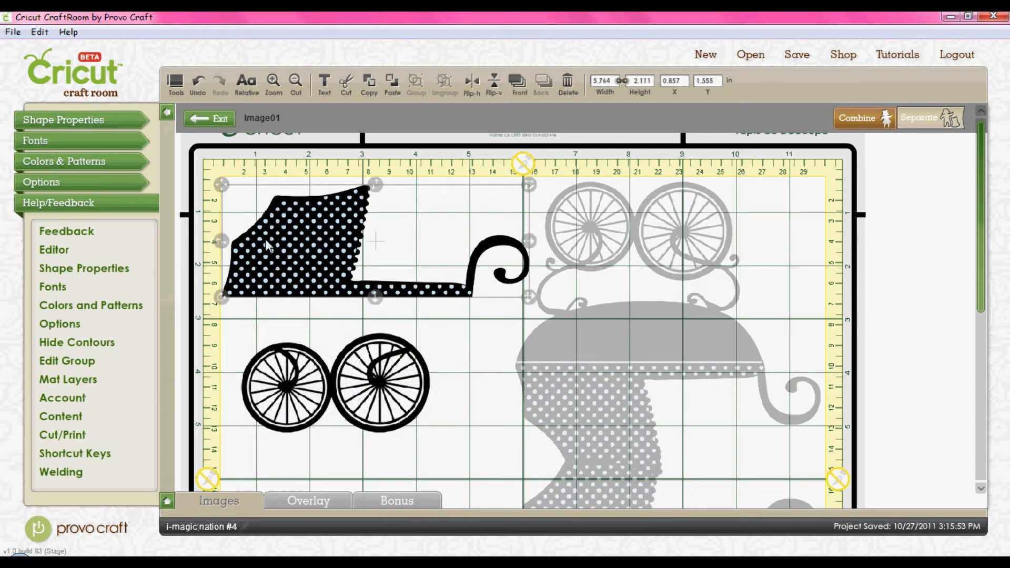
pyautogui.click(221, 119)
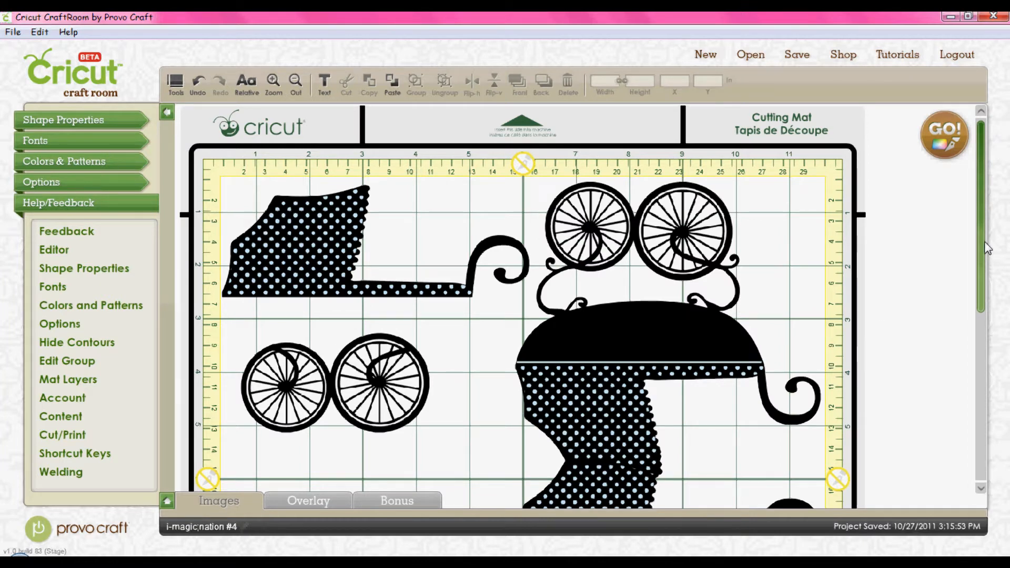
pyautogui.moveTo(983, 249); pyautogui.dragTo(999, 410)
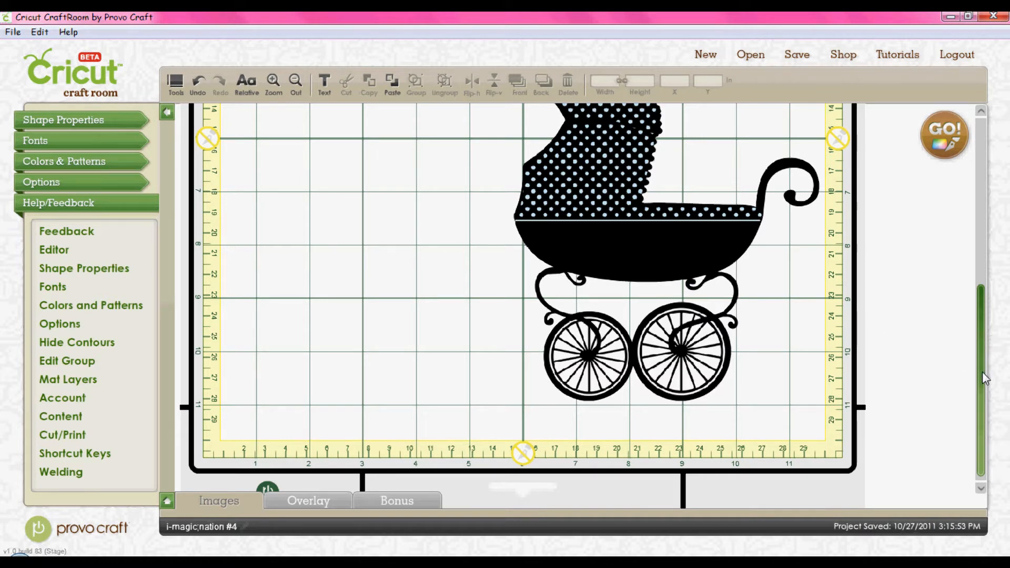
pyautogui.moveTo(981, 371); pyautogui.dragTo(980, 210)
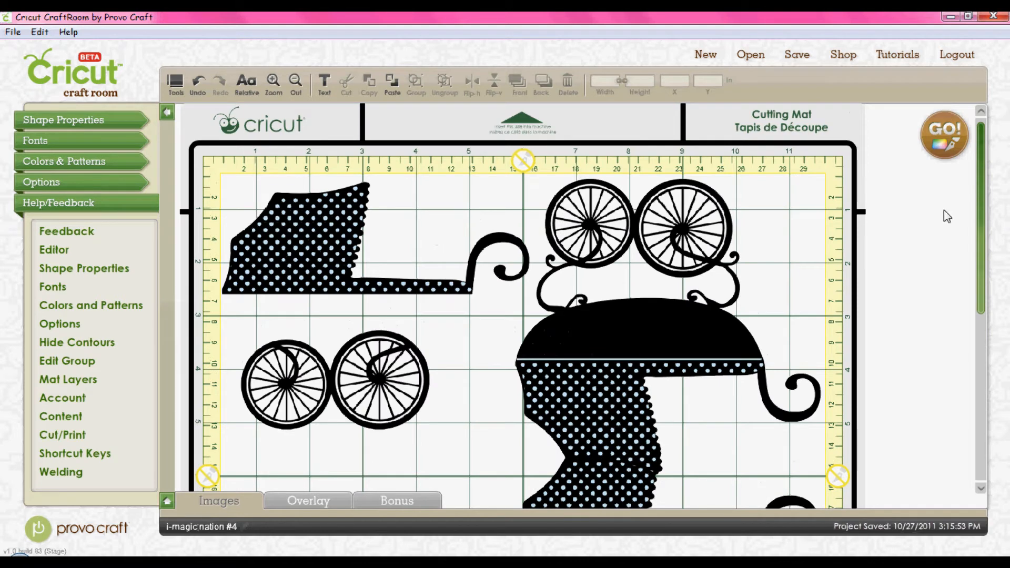
pyautogui.scroll(-3, 980, 230)
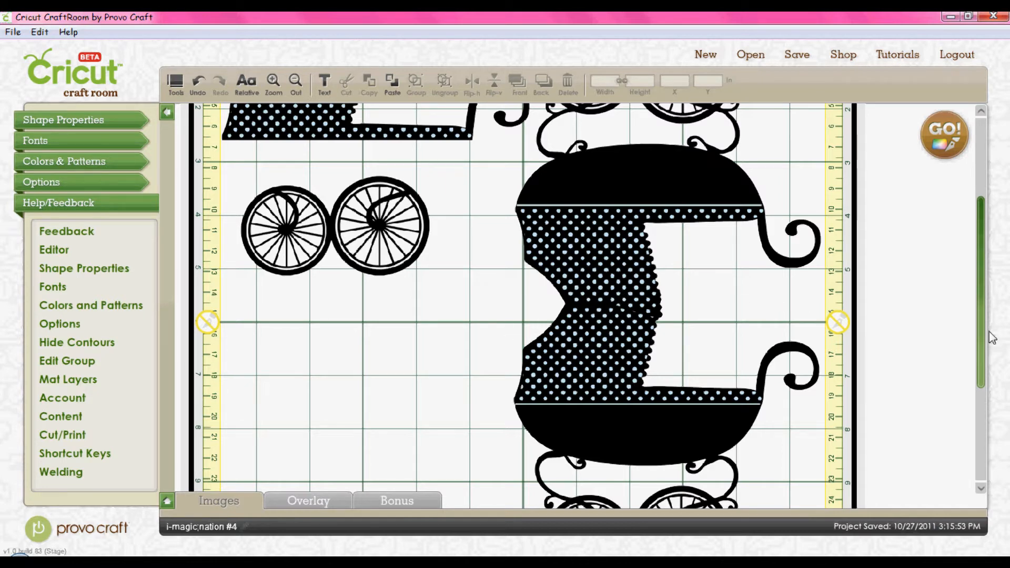
pyautogui.scroll(3, 978, 321)
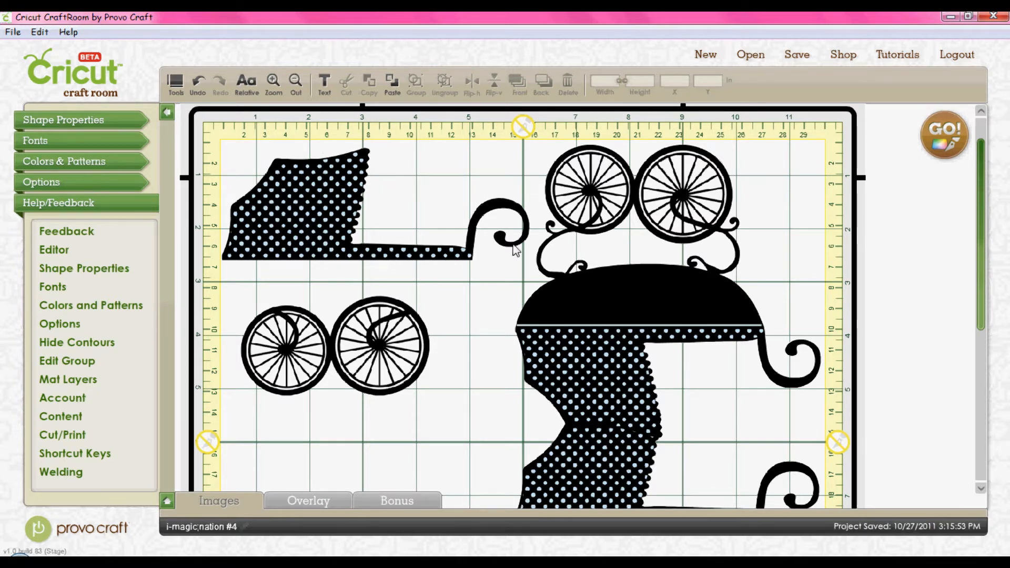
# Add a text box reading "Baby Boy" on the empty part of the mat below the separated wheels.
pyautogui.moveTo(982, 256); pyautogui.dragTo(999, 372)
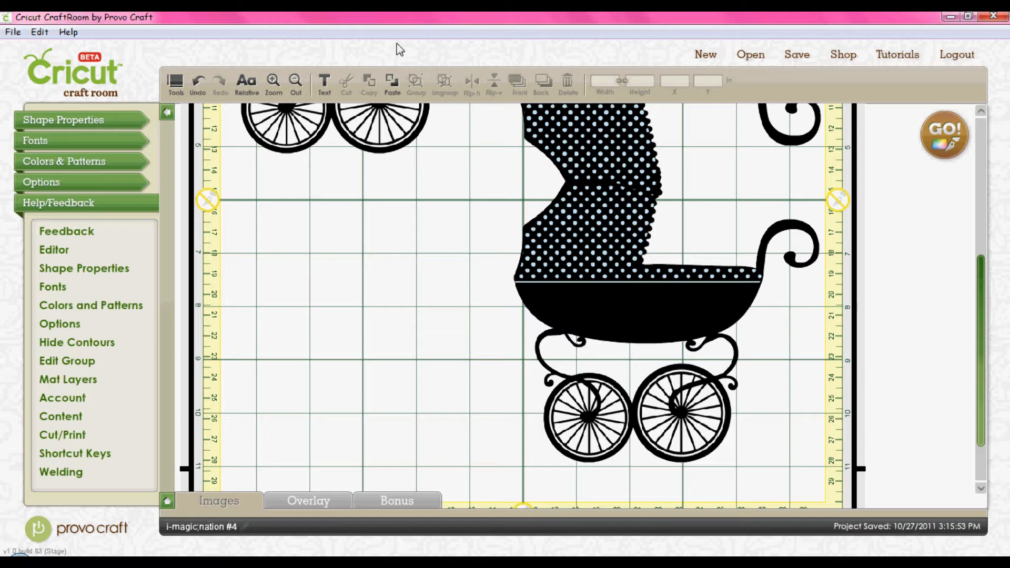
pyautogui.click(326, 90)
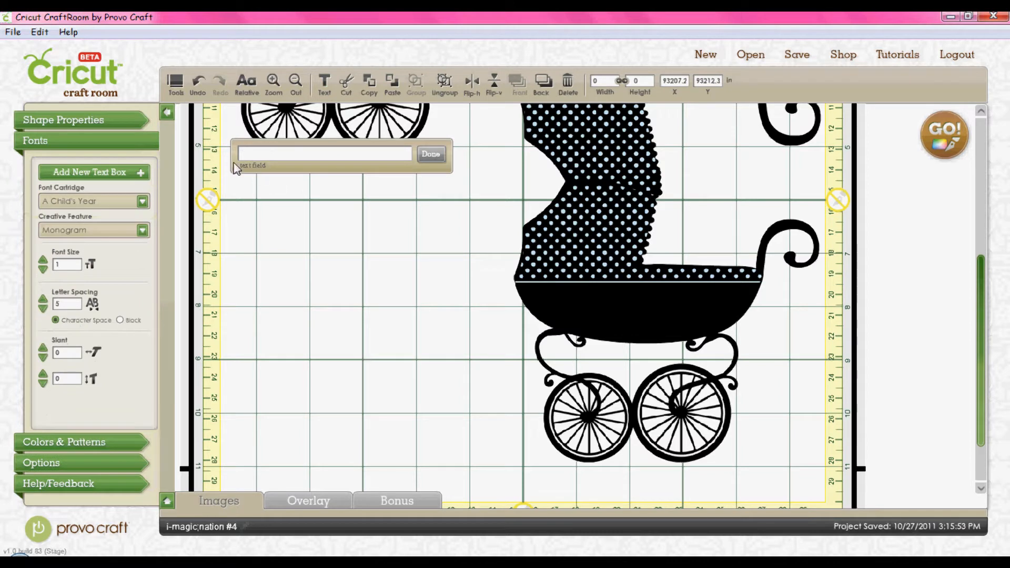
pyautogui.write('b')
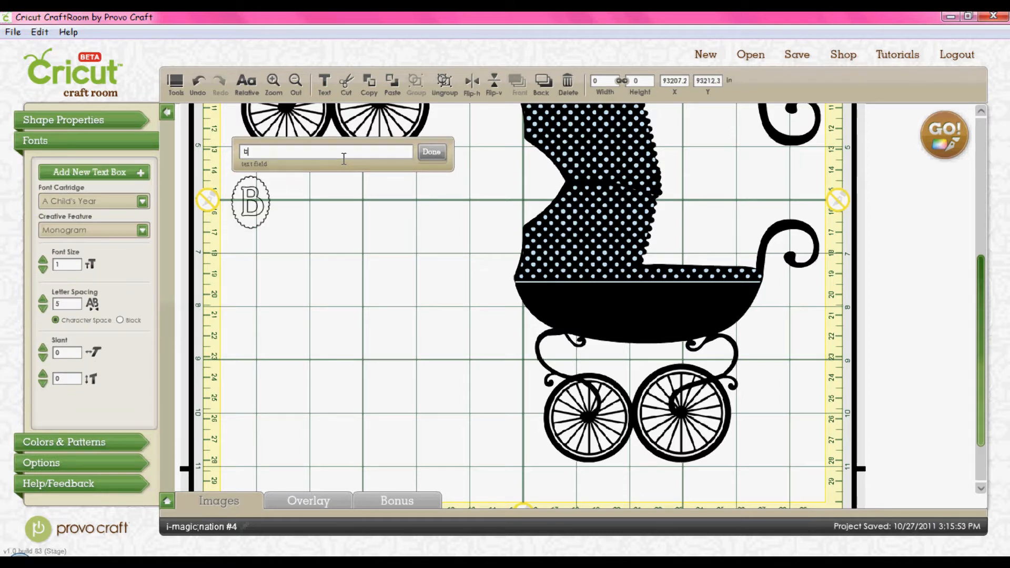
pyautogui.write('aby')
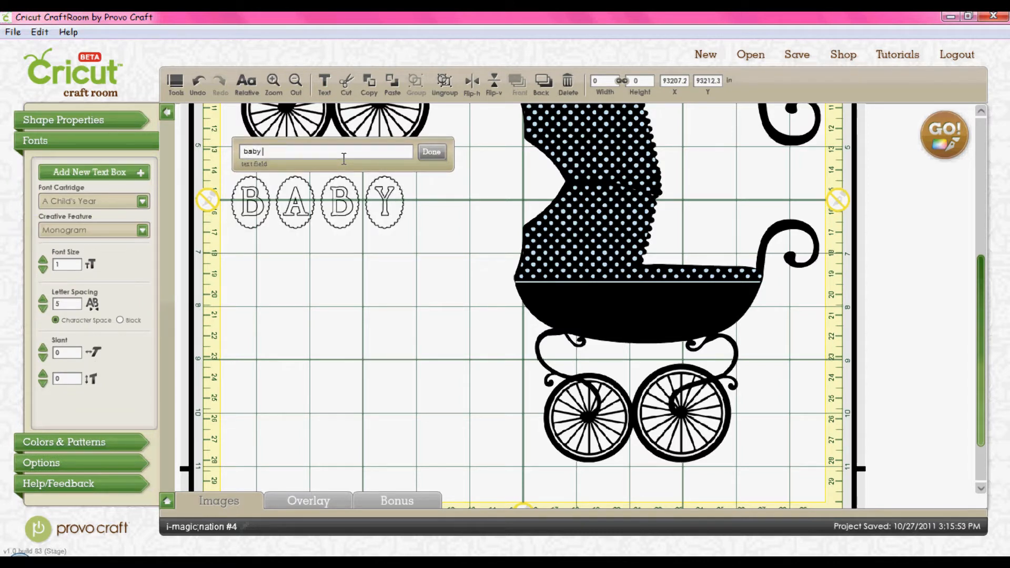
pyautogui.press('BackSpace')
pyautogui.press('BackSpace')
pyautogui.press('BackSpace')
pyautogui.press('BackSpace')
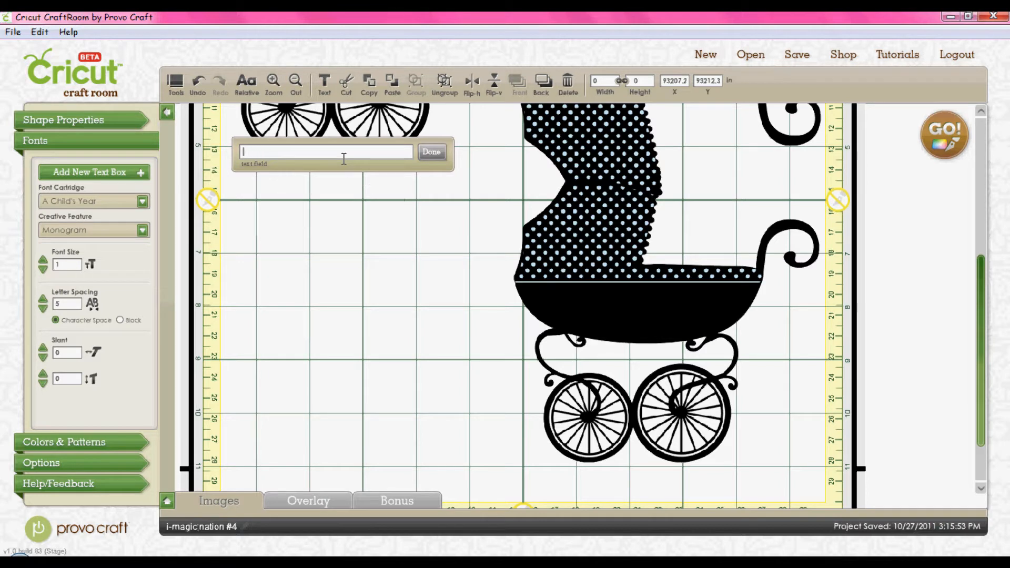
pyautogui.write('Baby')
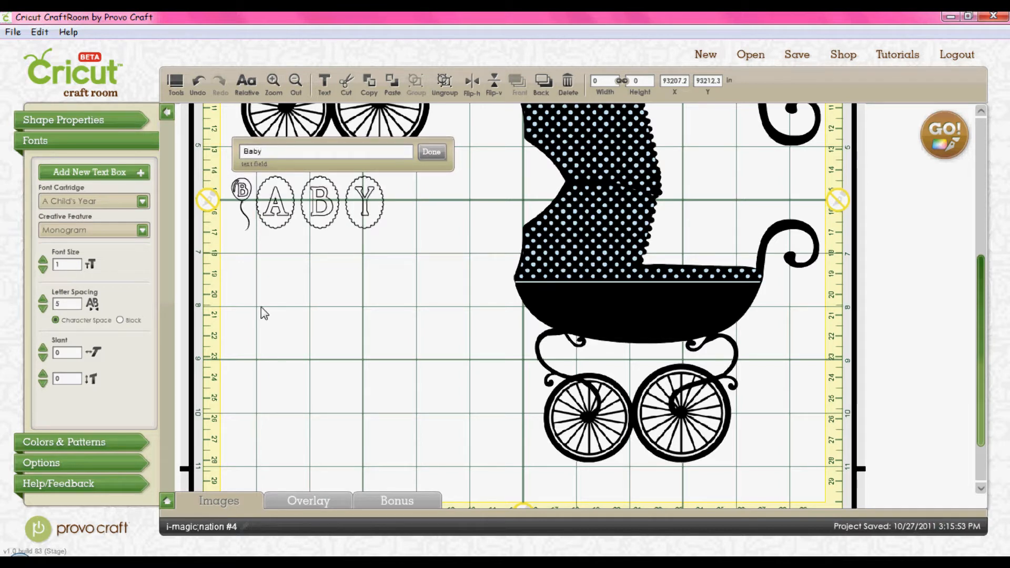
pyautogui.write(' Boy')
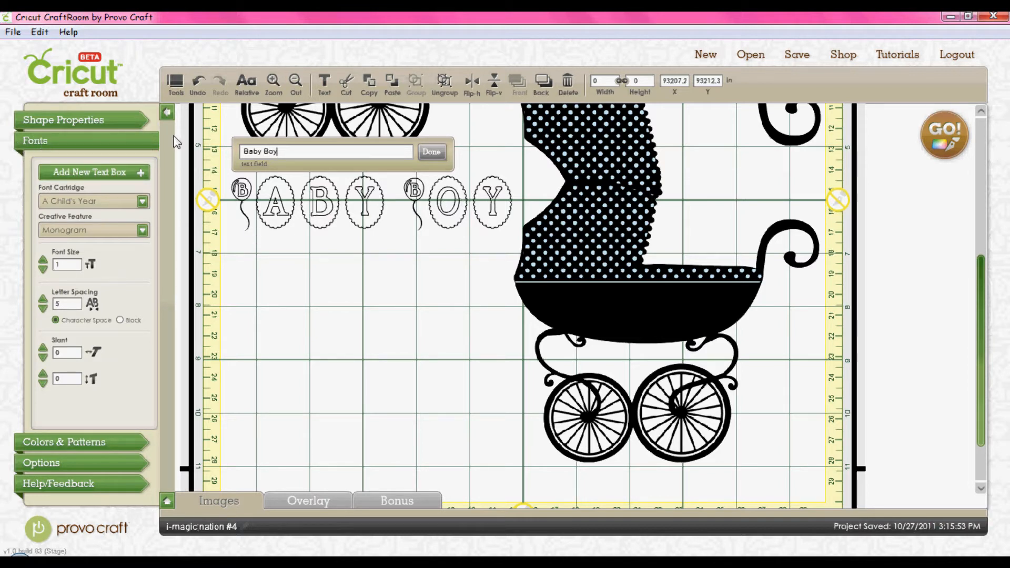
# Try the Lyrical Letters font cartridge on the "Baby Boy" text.
pyautogui.click(143, 203)
pyautogui.moveTo(142, 237)
pyautogui.mouseDown()
pyautogui.moveTo(145, 284)
pyautogui.moveTo(144, 239)
pyautogui.moveTo(144, 249)
pyautogui.mouseUp()
pyautogui.click(116, 245)
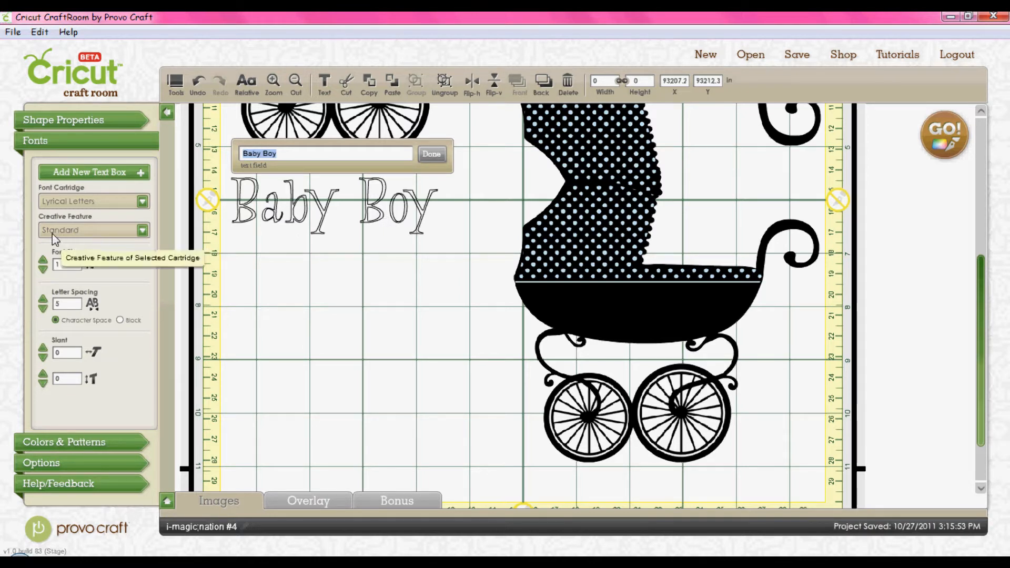
# Try the ItalicMonoline, Connected and LoopDeeLoo creative features on the "Baby Boy" text.
pyautogui.click(141, 229)
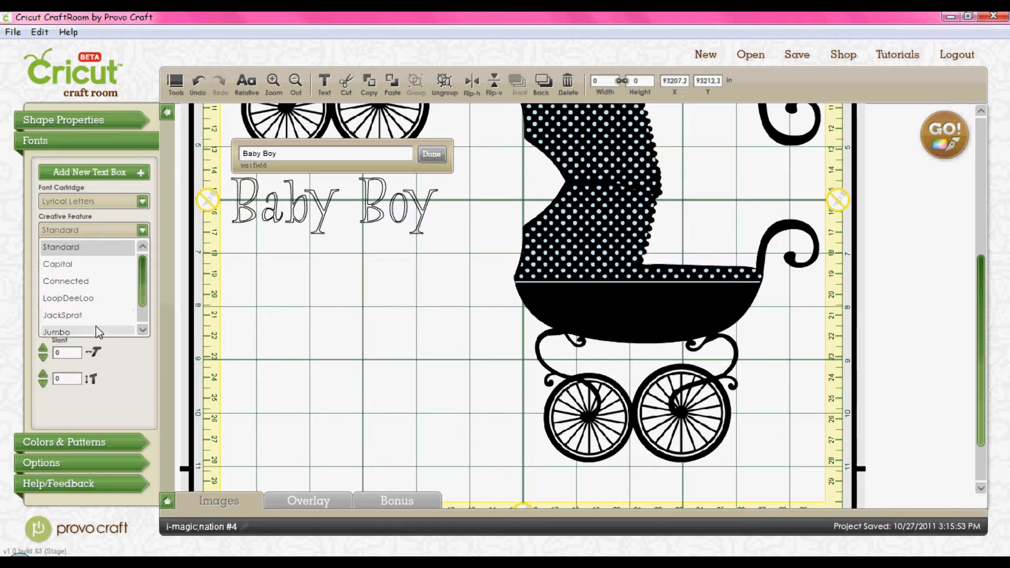
pyautogui.scroll(-3, 140, 295)
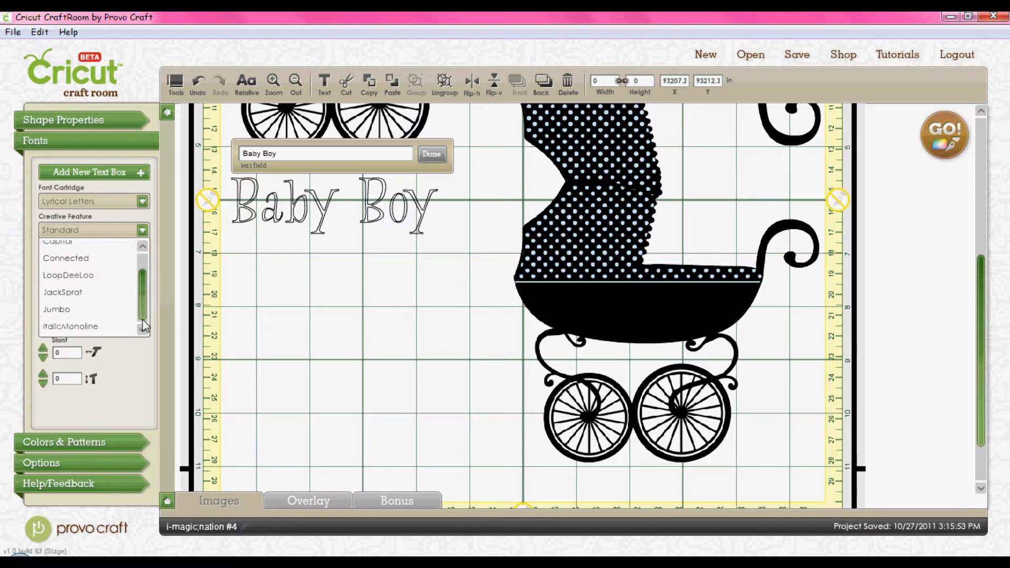
pyautogui.click(130, 322)
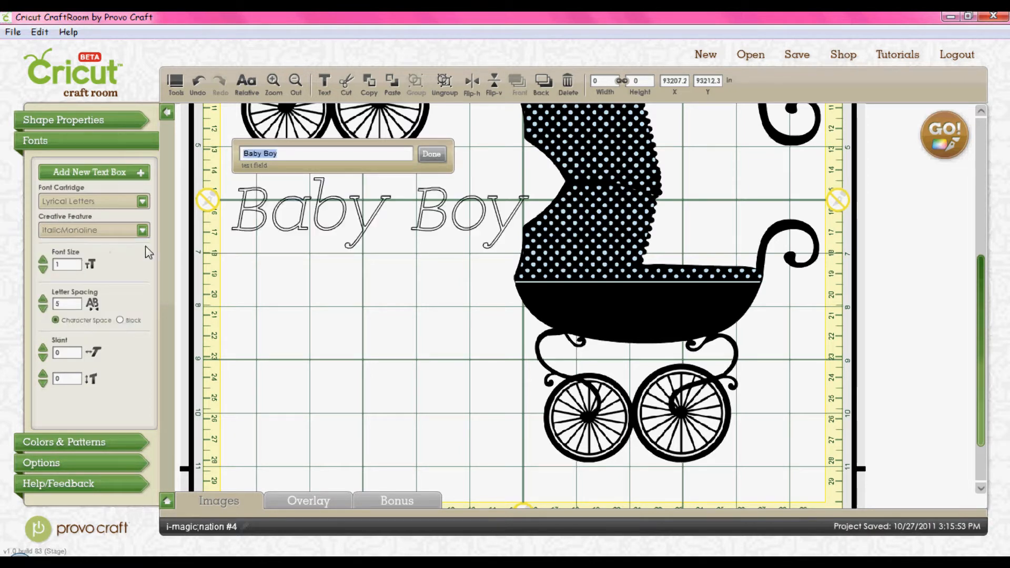
pyautogui.click(142, 230)
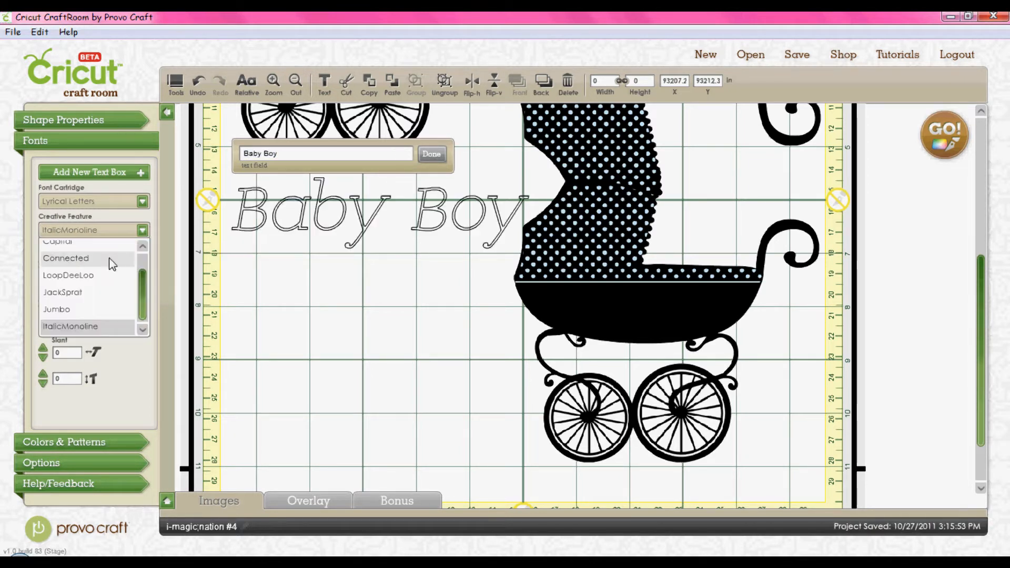
pyautogui.click(109, 255)
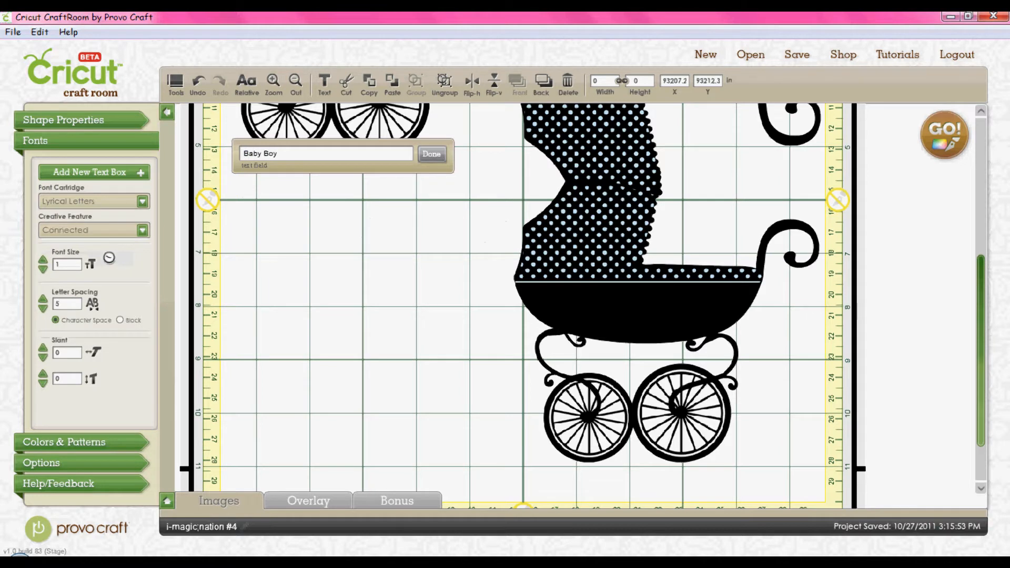
pyautogui.click(142, 230)
pyautogui.click(110, 267)
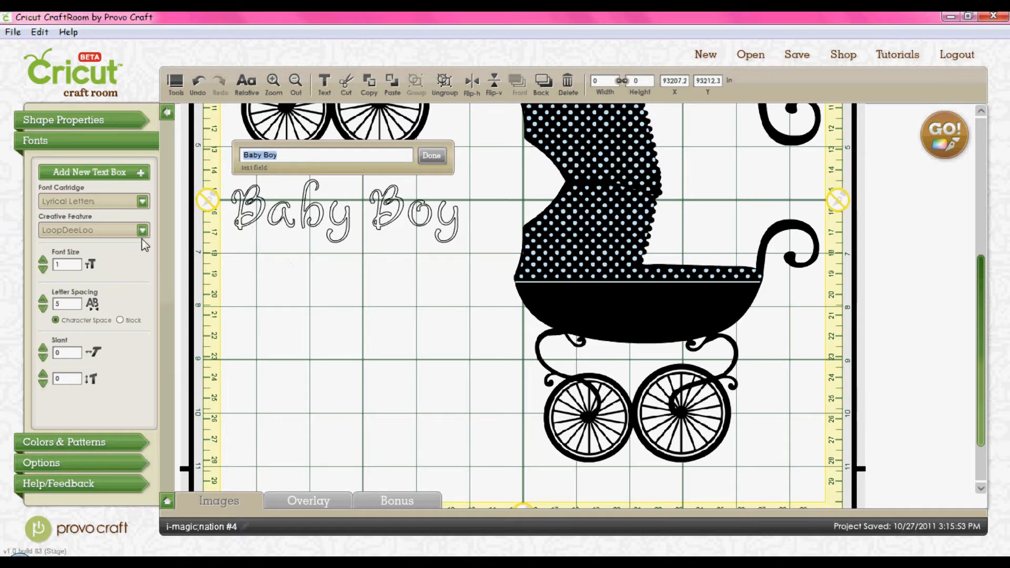
# Set the "Baby Boy" text to the A Child's Year cartridge with the Font creative feature, and finish the text entry.
pyautogui.click(142, 203)
pyautogui.scroll(10, 143, 214)
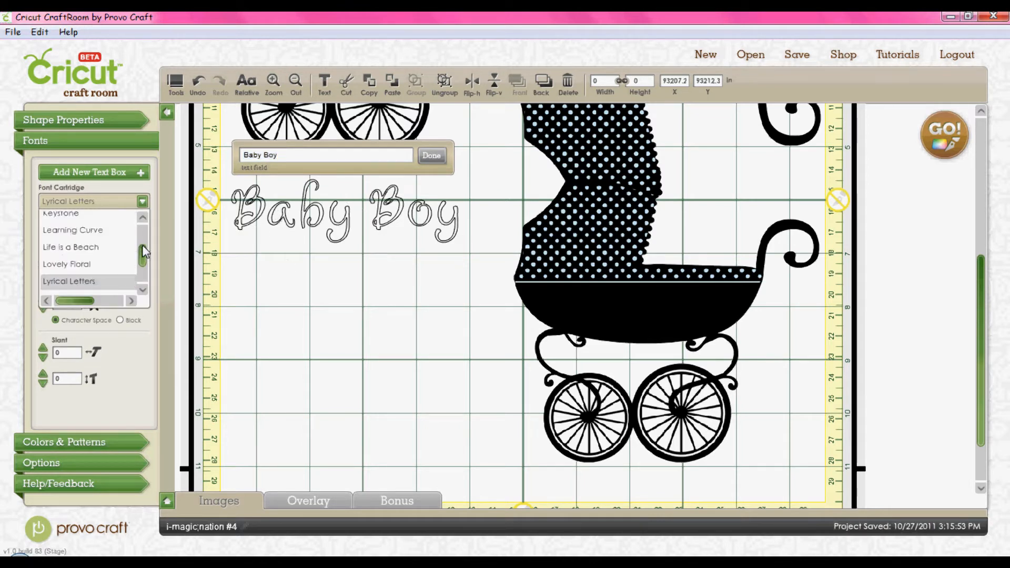
pyautogui.click(116, 253)
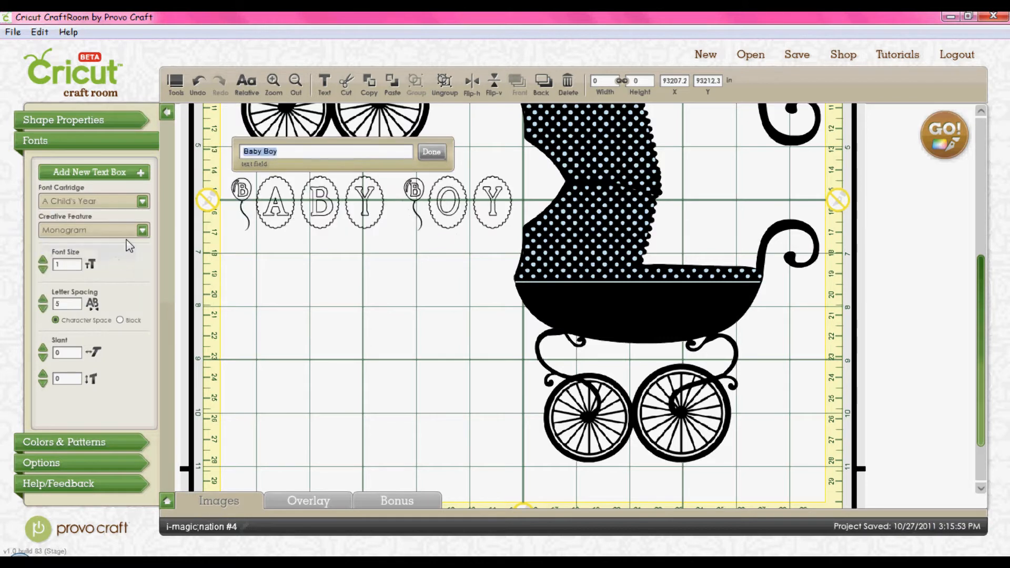
pyautogui.click(141, 230)
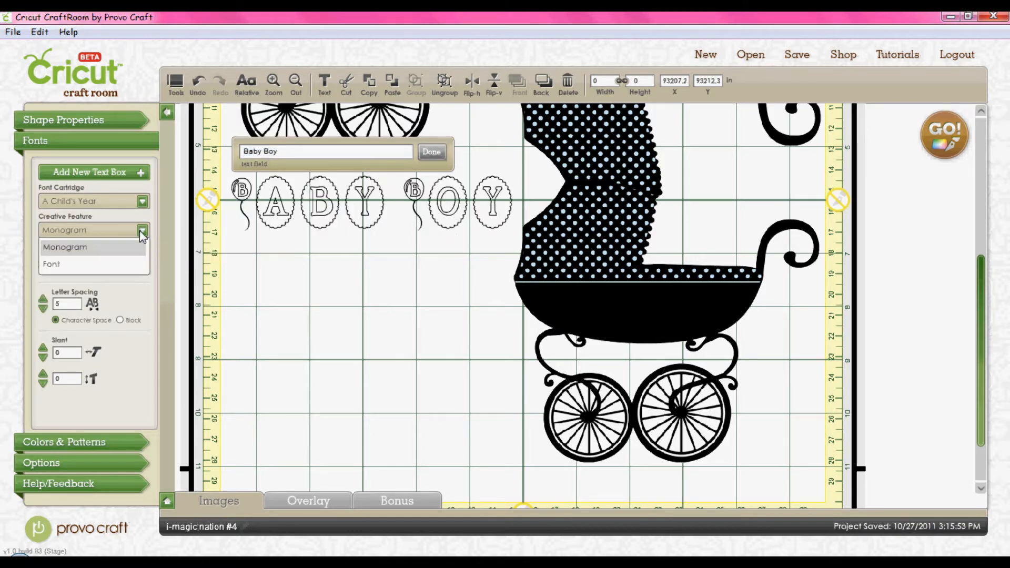
pyautogui.click(61, 264)
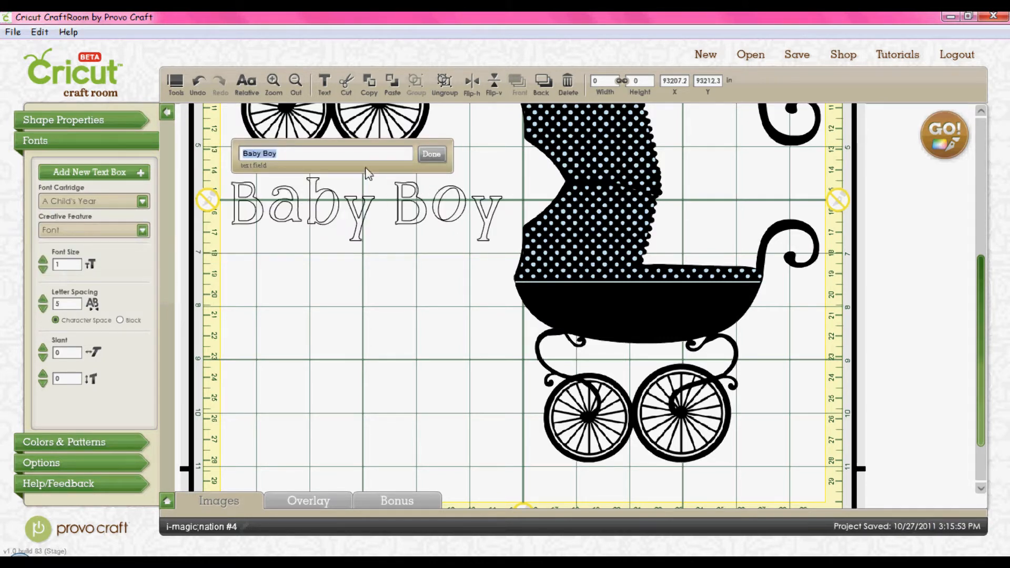
pyautogui.click(443, 155)
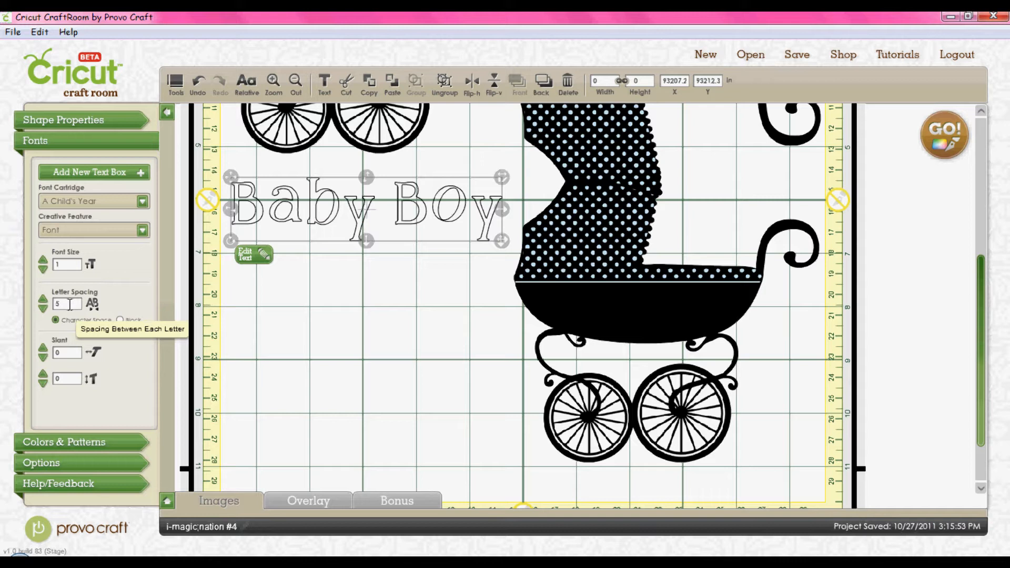
# Reduce the letter spacing of the "Baby Boy" text to -5 so its letters overlap.
pyautogui.moveTo(43, 310); pyautogui.dragTo(43, 311)
pyautogui.click(43, 310)
pyautogui.click(43, 310)
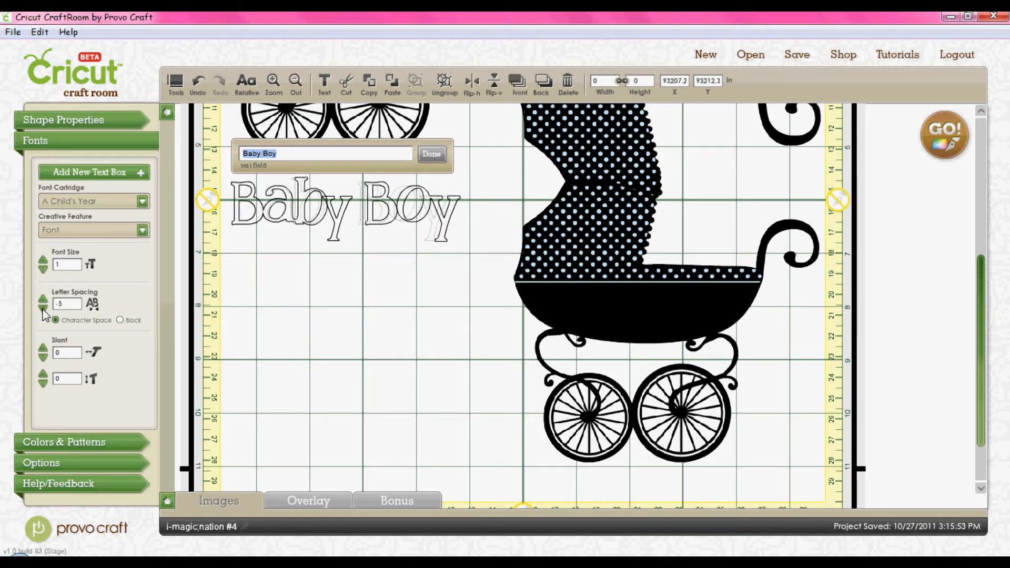
pyautogui.click(43, 310)
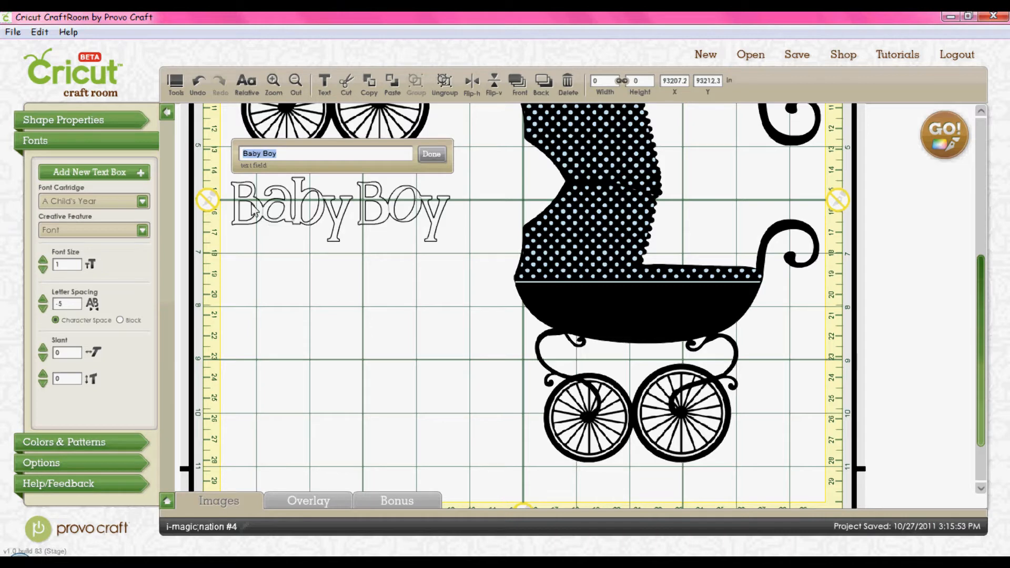
# Set the letter spacing of the "Baby Boy" text to -6 and finish the text entry.
pyautogui.click(271, 84)
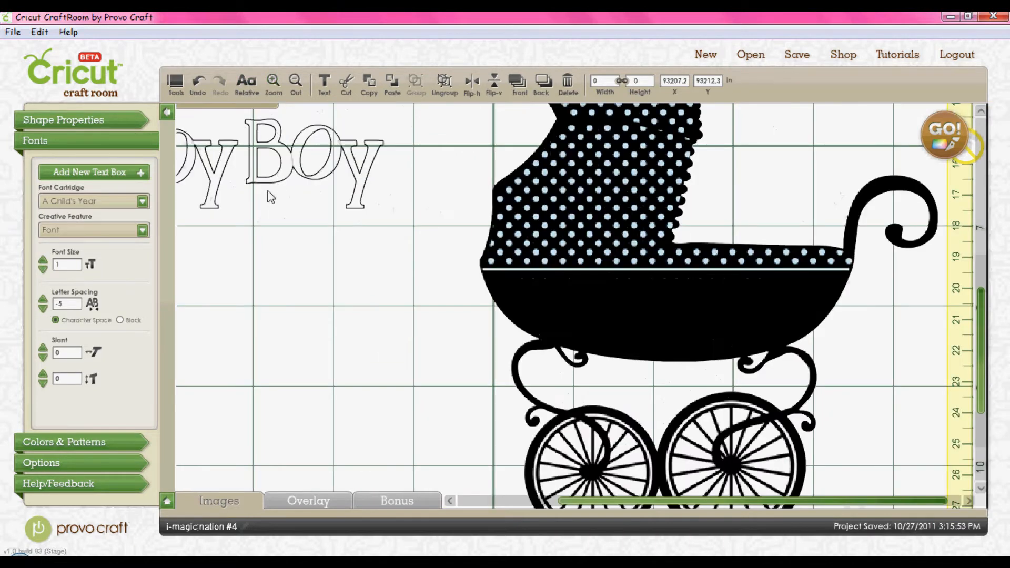
pyautogui.click(281, 79)
pyautogui.click(281, 79)
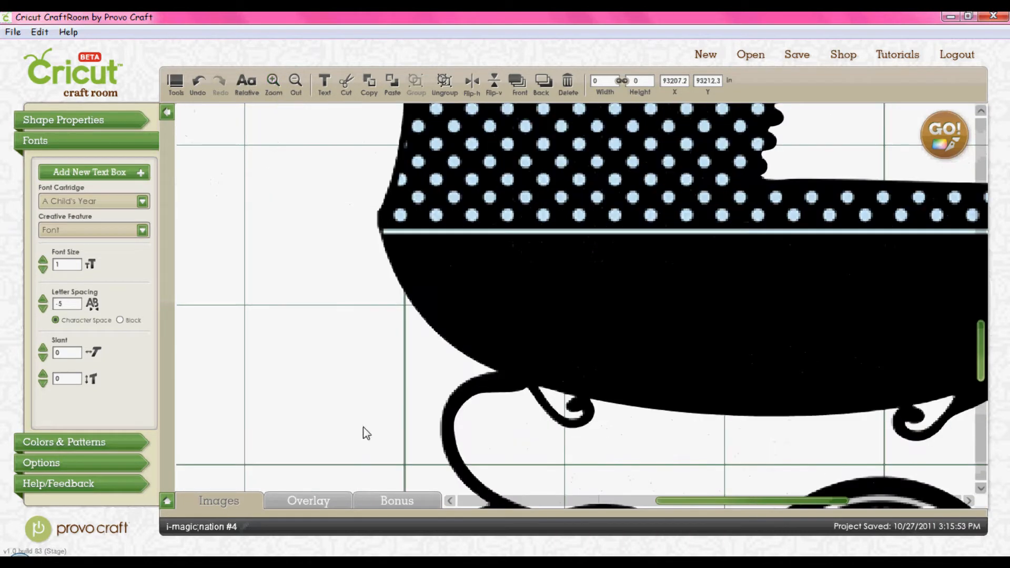
pyautogui.moveTo(695, 502); pyautogui.dragTo(487, 503)
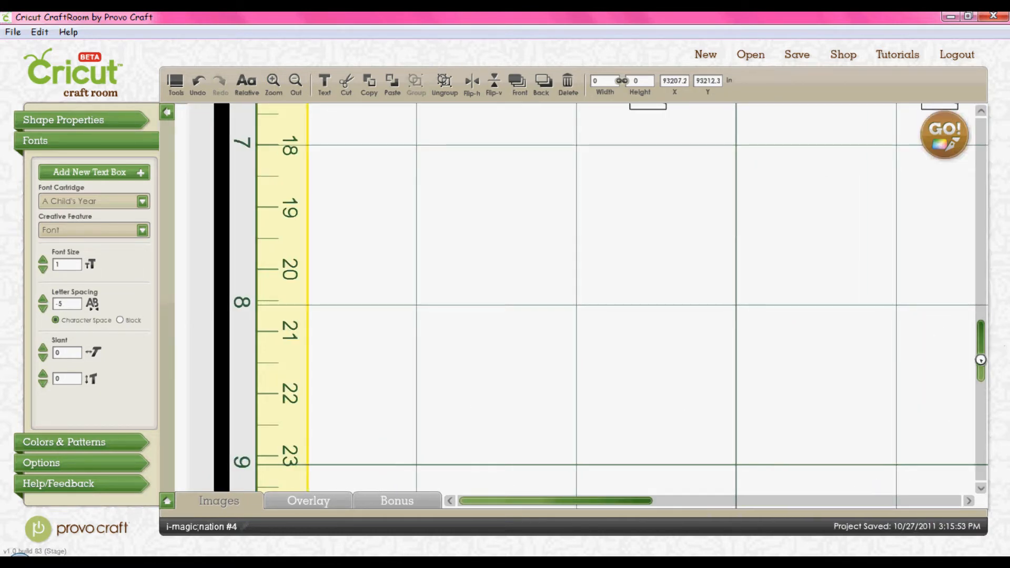
pyautogui.moveTo(980, 360); pyautogui.dragTo(980, 308)
pyautogui.moveTo(616, 504); pyautogui.dragTo(633, 500)
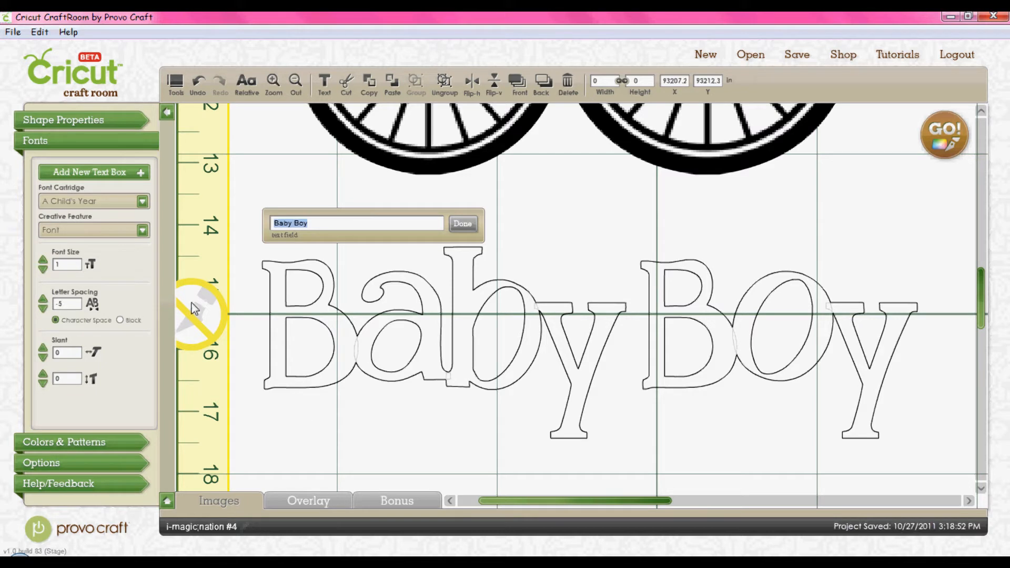
pyautogui.click(43, 309)
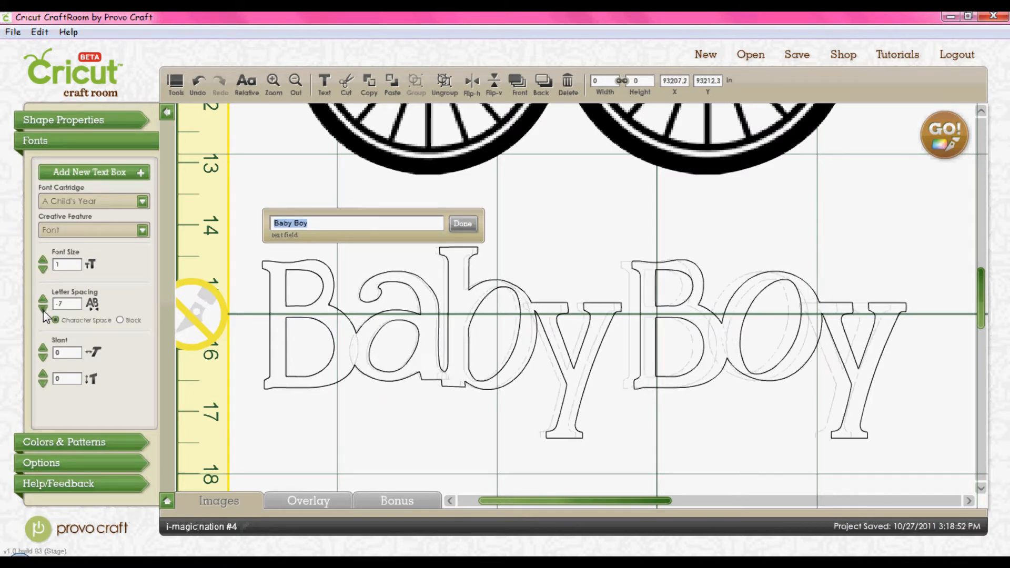
pyautogui.click(43, 310)
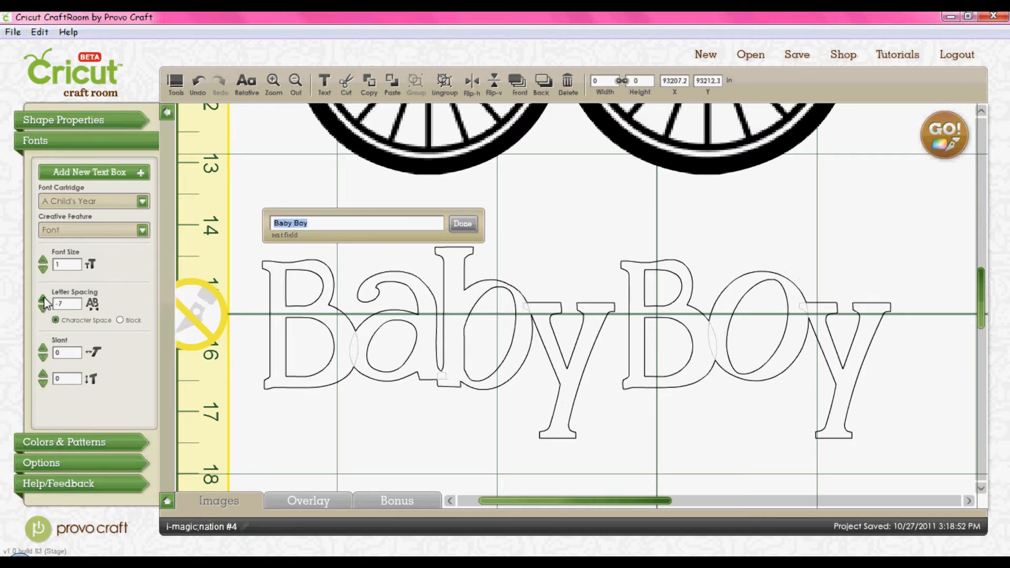
pyautogui.click(43, 296)
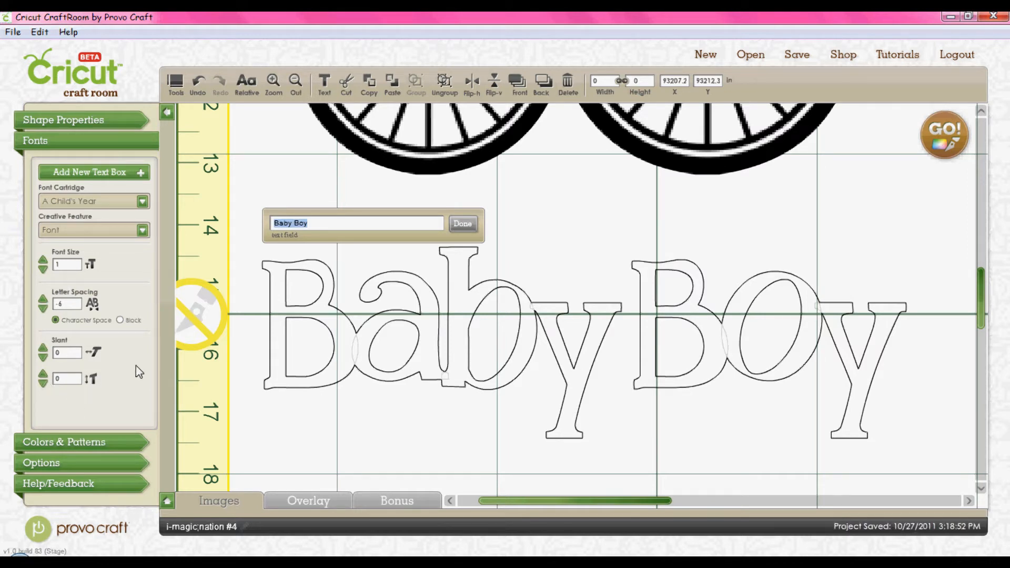
pyautogui.click(463, 223)
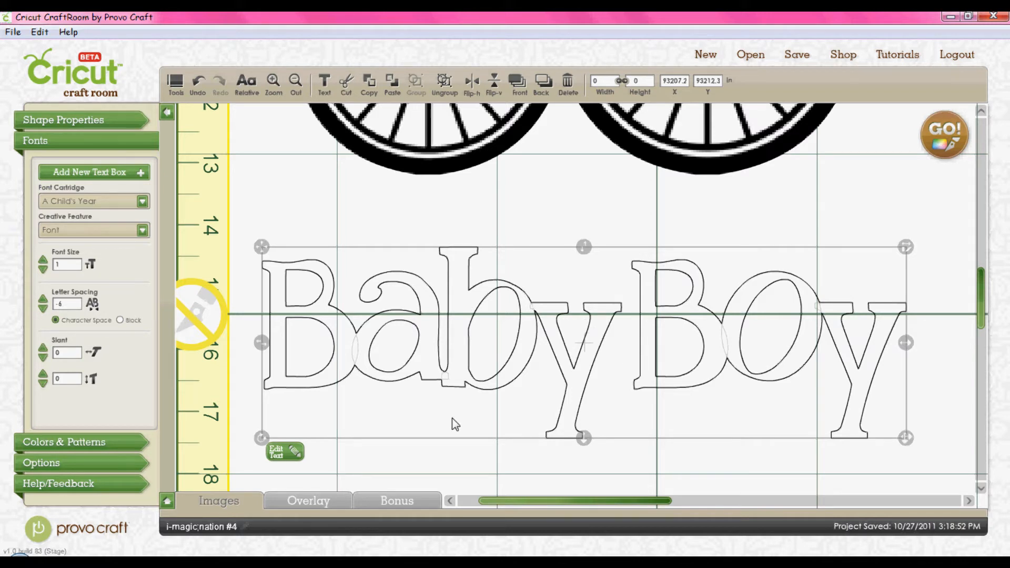
# Browse the Vintage Damask and Santa's Village pattern collections for a fill for the "Baby Boy" text.
pyautogui.click(100, 443)
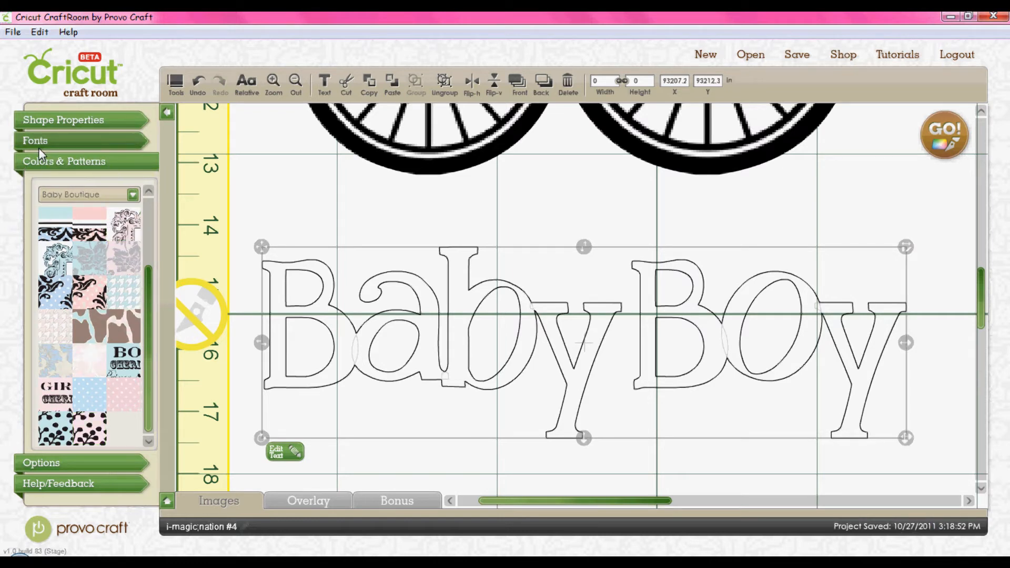
pyautogui.click(133, 194)
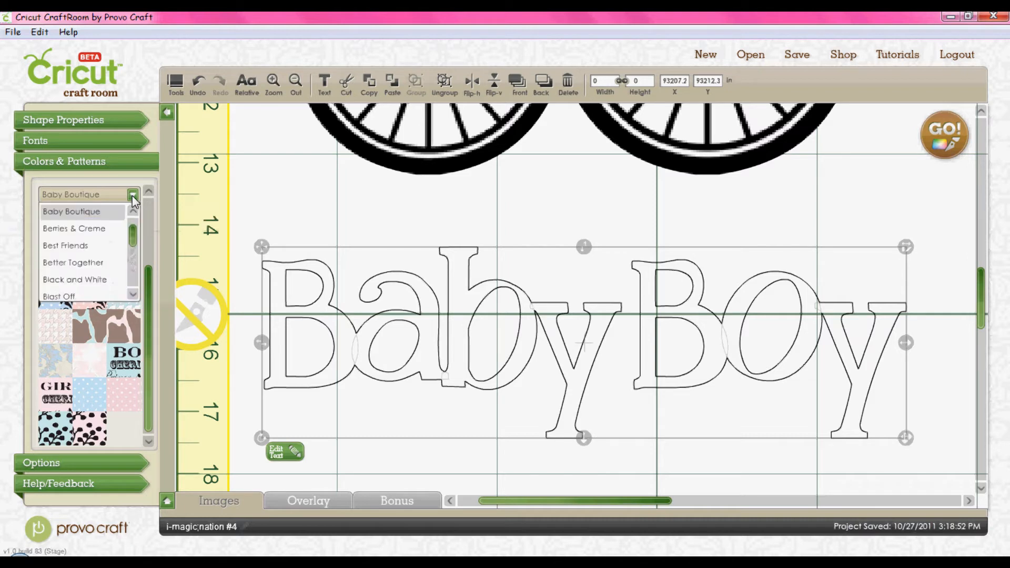
pyautogui.moveTo(134, 234); pyautogui.dragTo(135, 262)
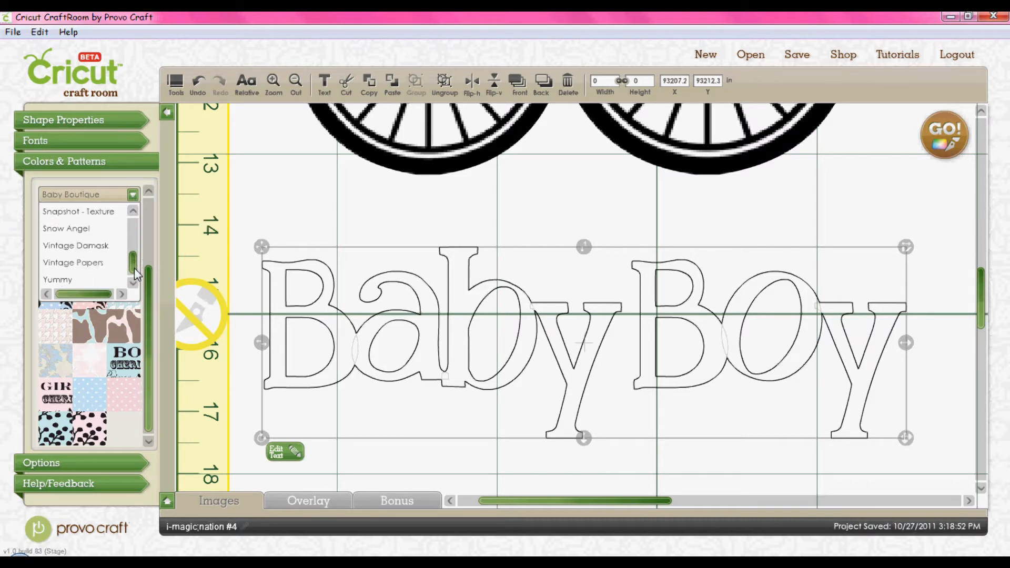
pyautogui.click(75, 245)
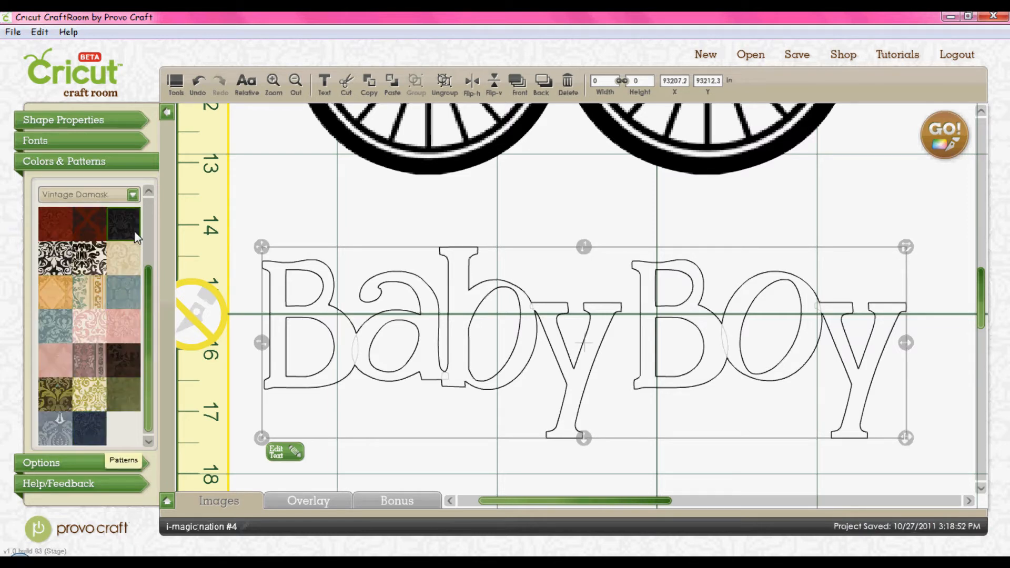
pyautogui.click(134, 199)
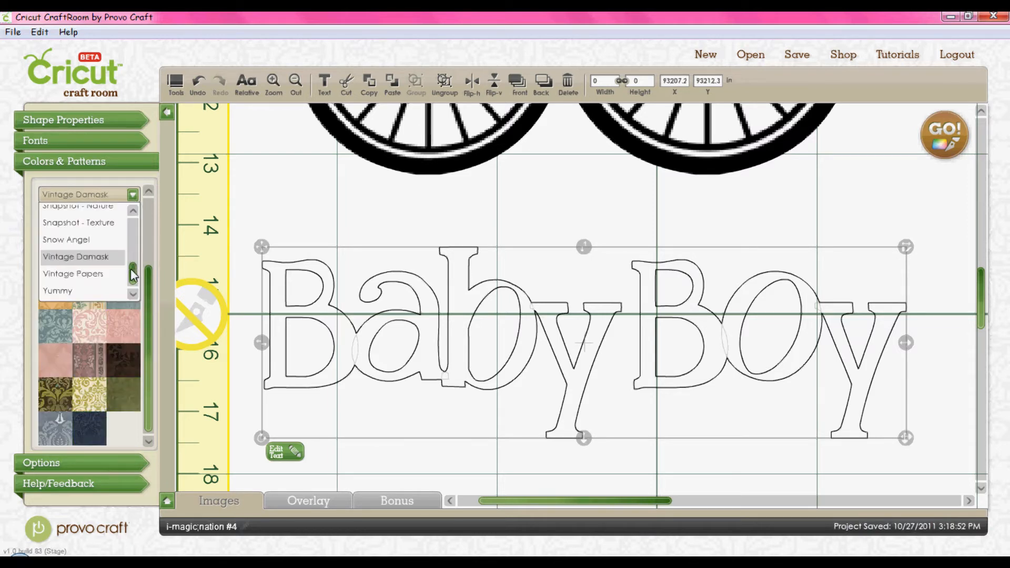
pyautogui.moveTo(131, 268); pyautogui.dragTo(131, 264)
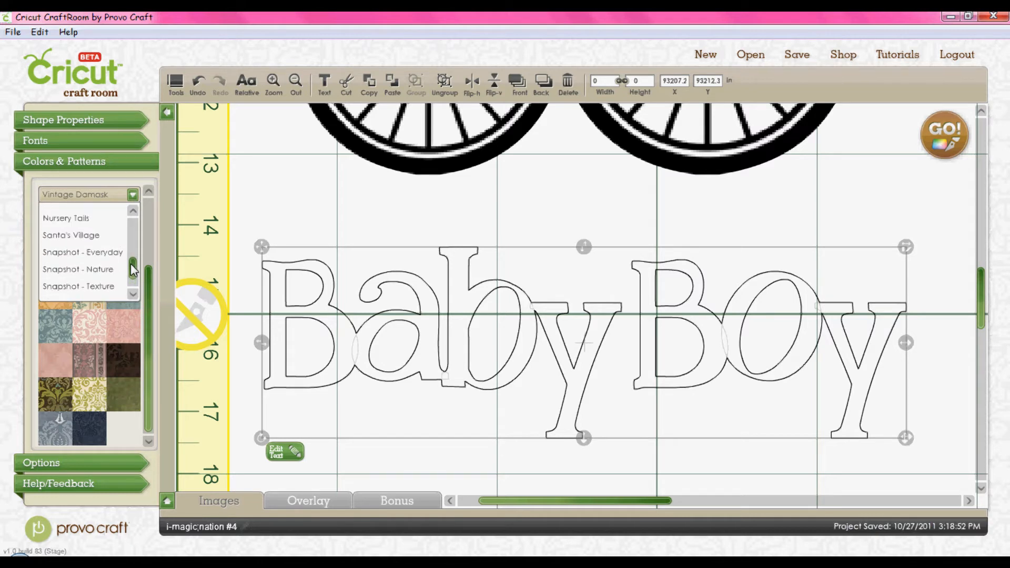
pyautogui.click(99, 241)
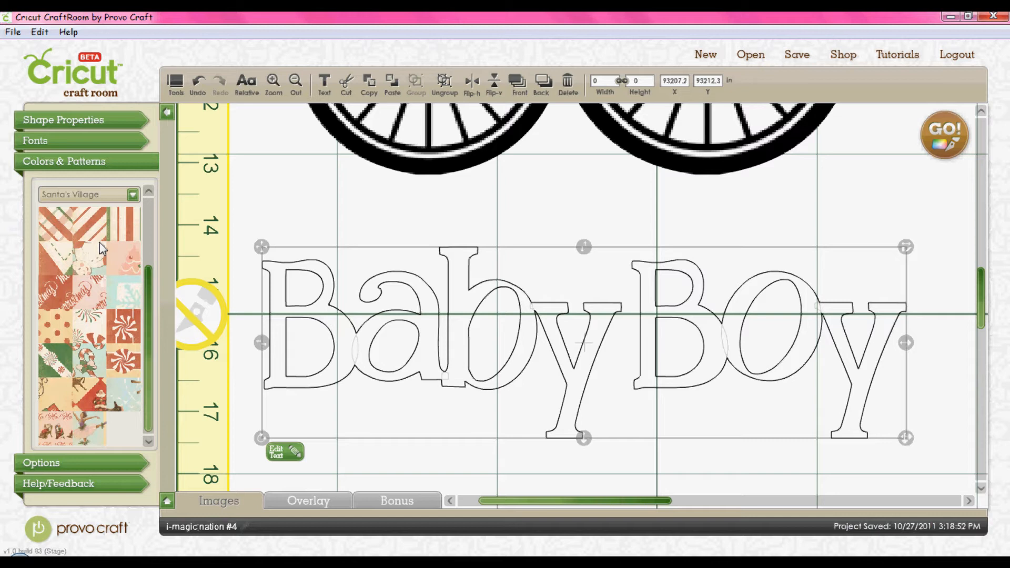
# Fill the "Baby Boy" text with the light blue and black berry-branch pattern from the Baby Boutique collection, and finish the text entry.
pyautogui.click(133, 195)
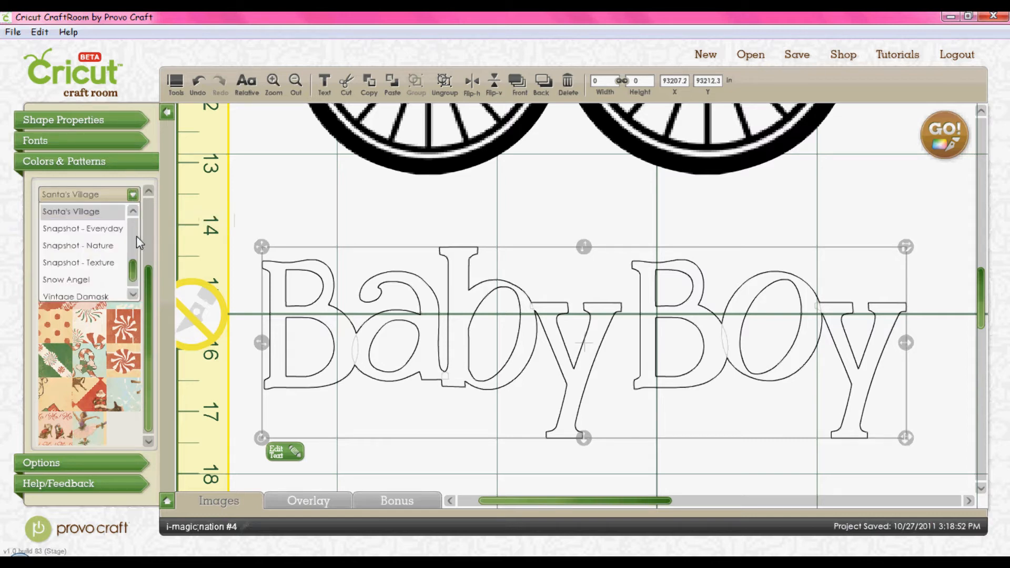
pyautogui.moveTo(135, 269); pyautogui.dragTo(122, 229)
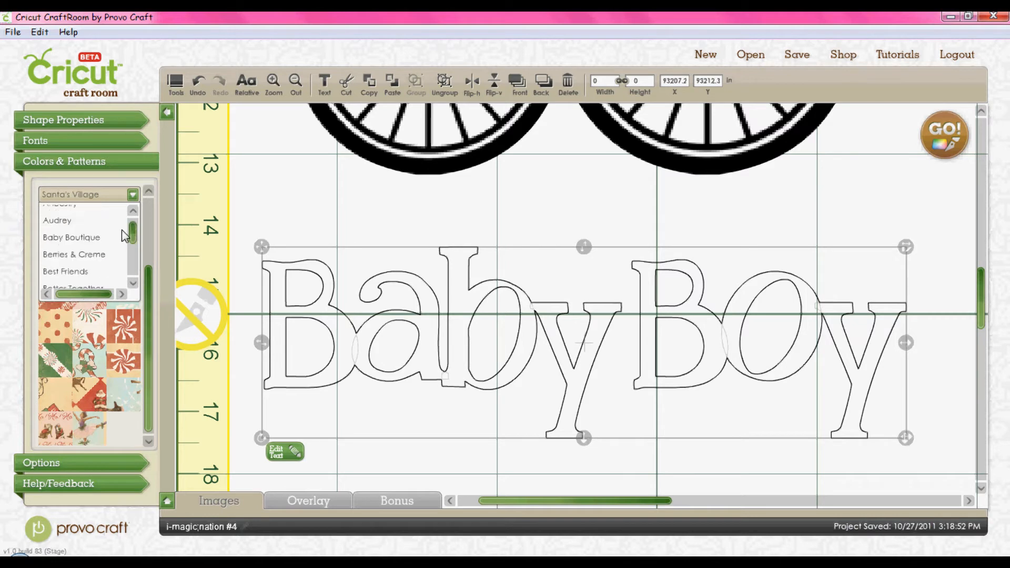
pyautogui.click(97, 242)
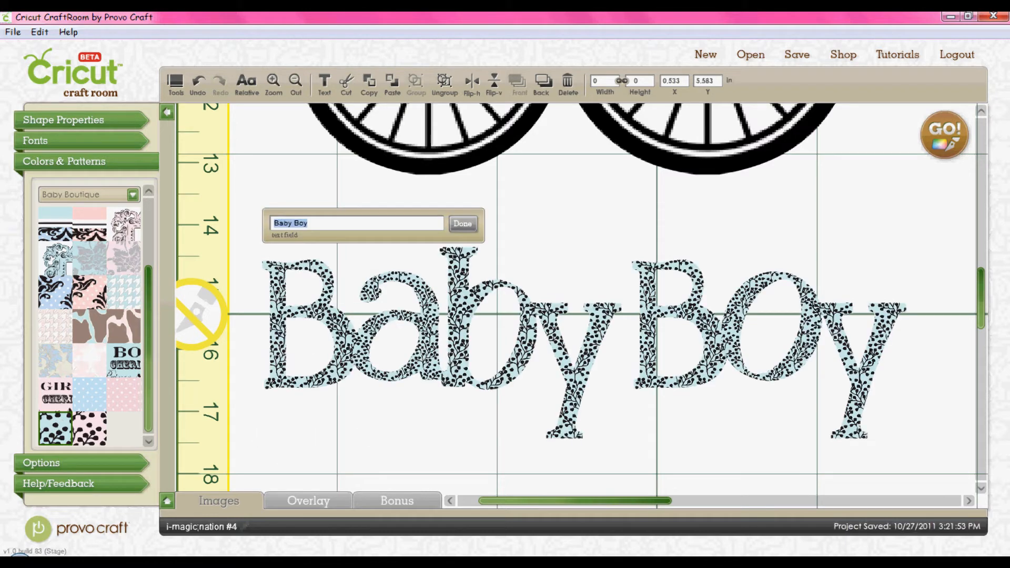
pyautogui.click(463, 224)
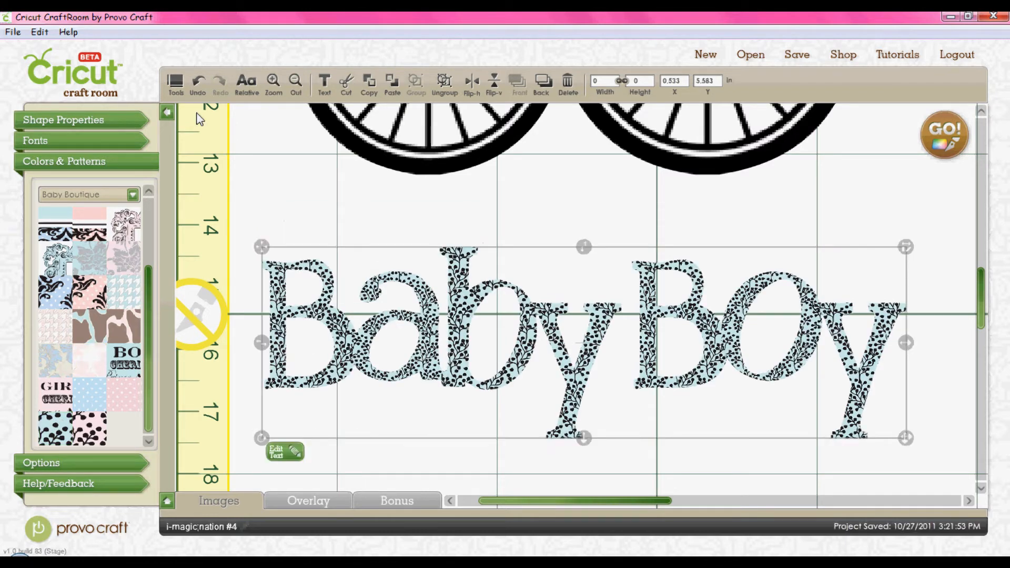
# Place the "Baby Boy" text on the lower carriage body and scale it down to about 2.53 in wide by 0.75 in high.
pyautogui.click(296, 81)
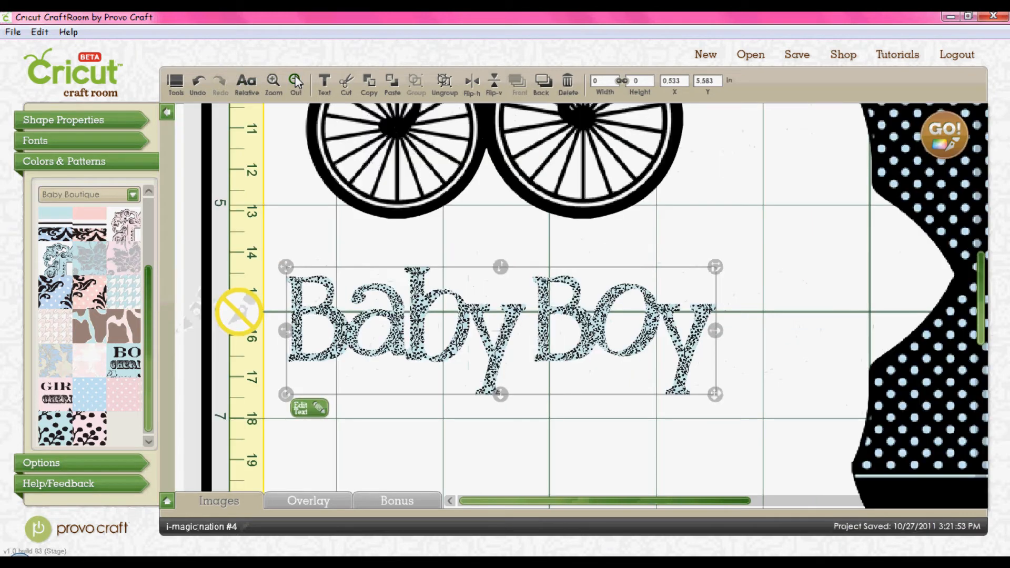
pyautogui.click(296, 81)
pyautogui.click(296, 81)
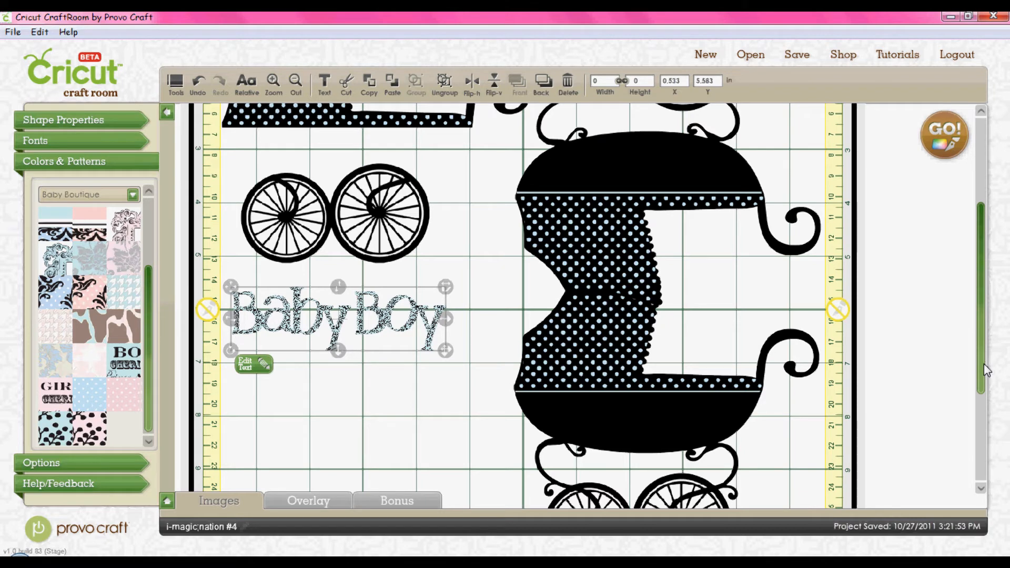
pyautogui.scroll(-3, 987, 363)
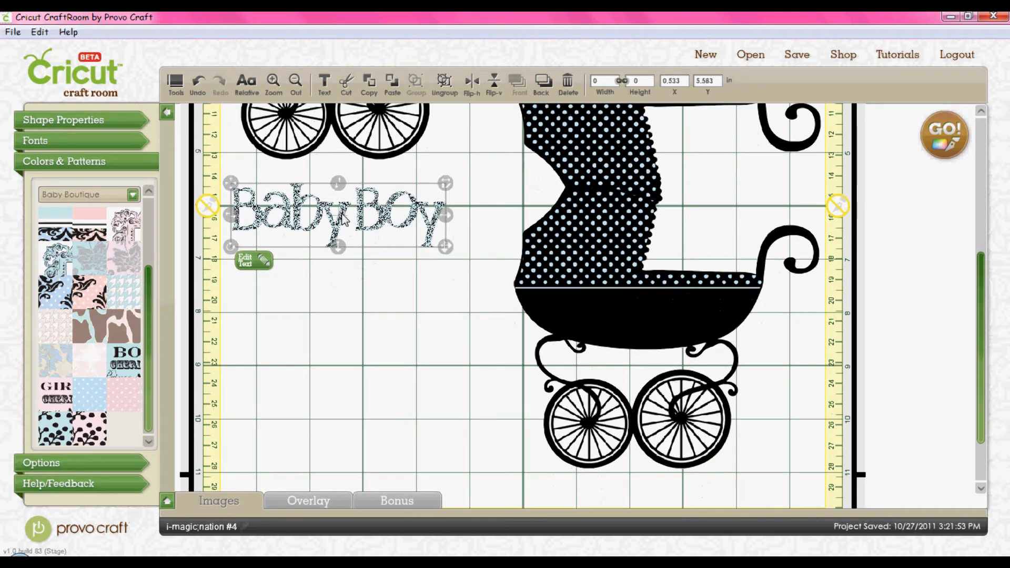
pyautogui.moveTo(344, 219); pyautogui.dragTo(646, 317)
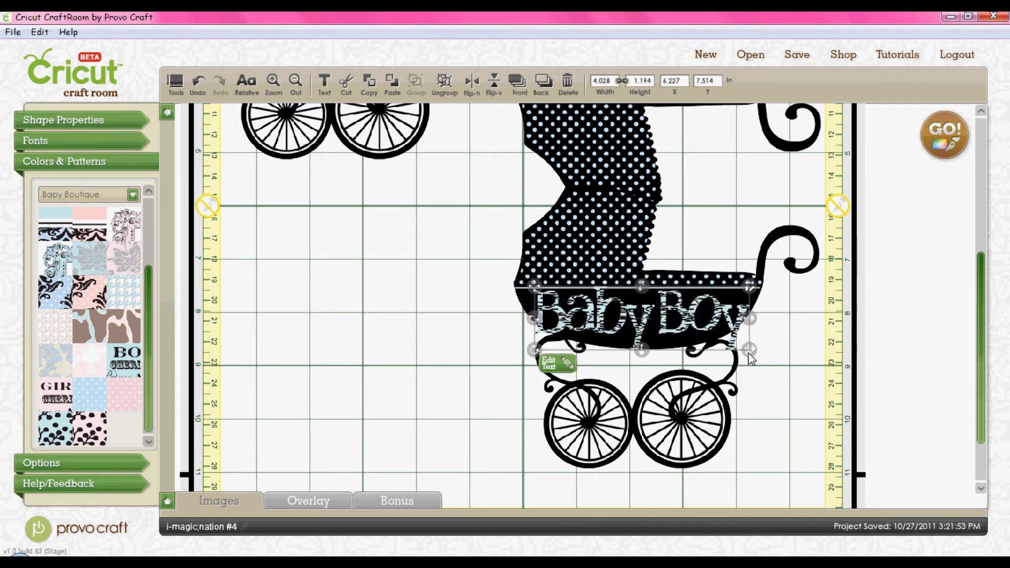
pyautogui.moveTo(749, 349); pyautogui.dragTo(715, 323)
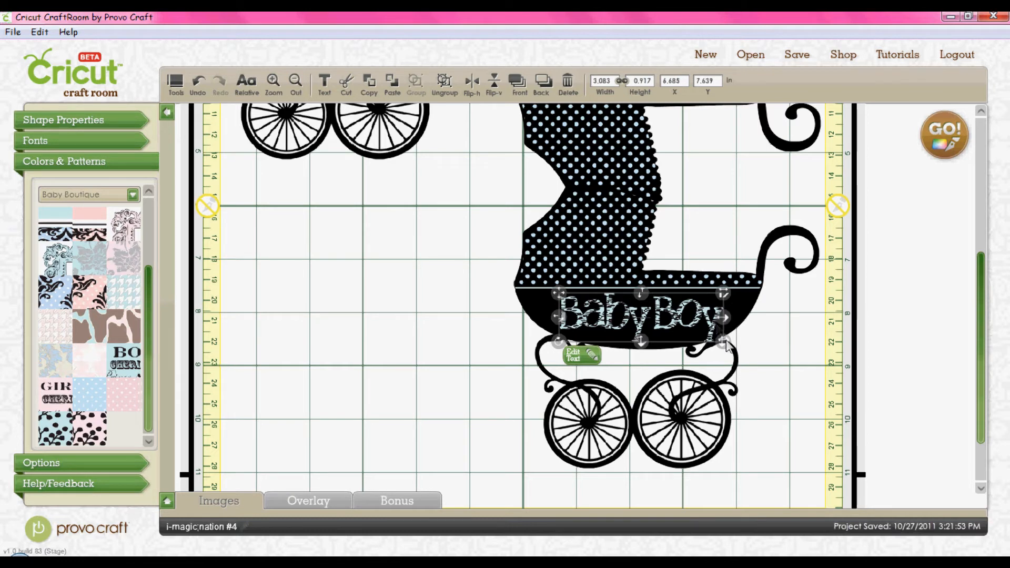
pyautogui.moveTo(724, 341); pyautogui.dragTo(713, 337)
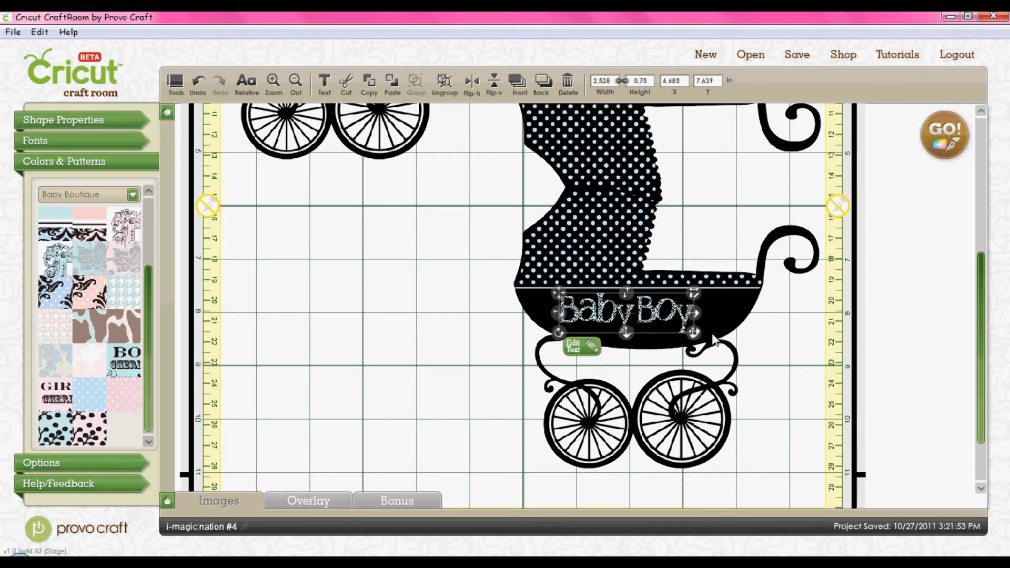
# Move the "Baby Boy" text off the carriage to the empty mat area below the separate wheels.
pyautogui.moveTo(667, 314); pyautogui.dragTo(344, 250)
pyautogui.moveTo(344, 250); pyautogui.dragTo(336, 233)
pyautogui.moveTo(982, 235); pyautogui.dragTo(1002, 382)
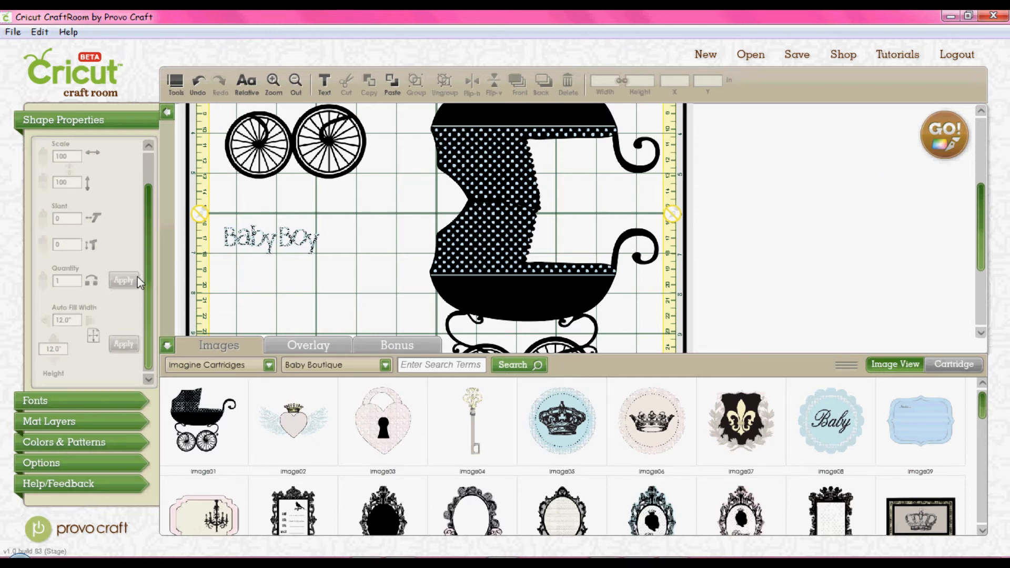
# Collapse the image library, start the output of the project, and choose Cricut Imagine as the device.
pyautogui.click(166, 347)
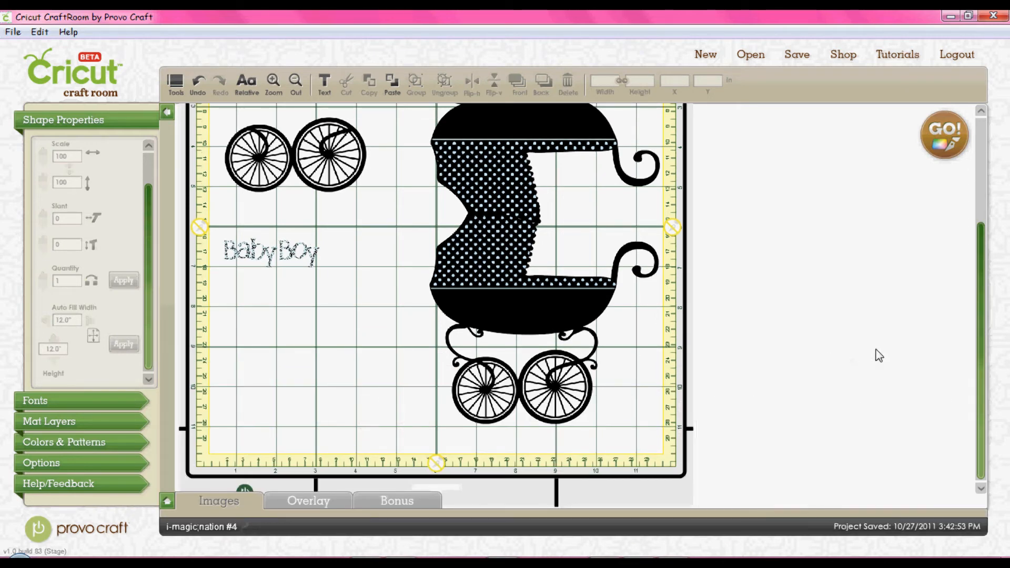
pyautogui.moveTo(976, 395); pyautogui.dragTo(977, 292)
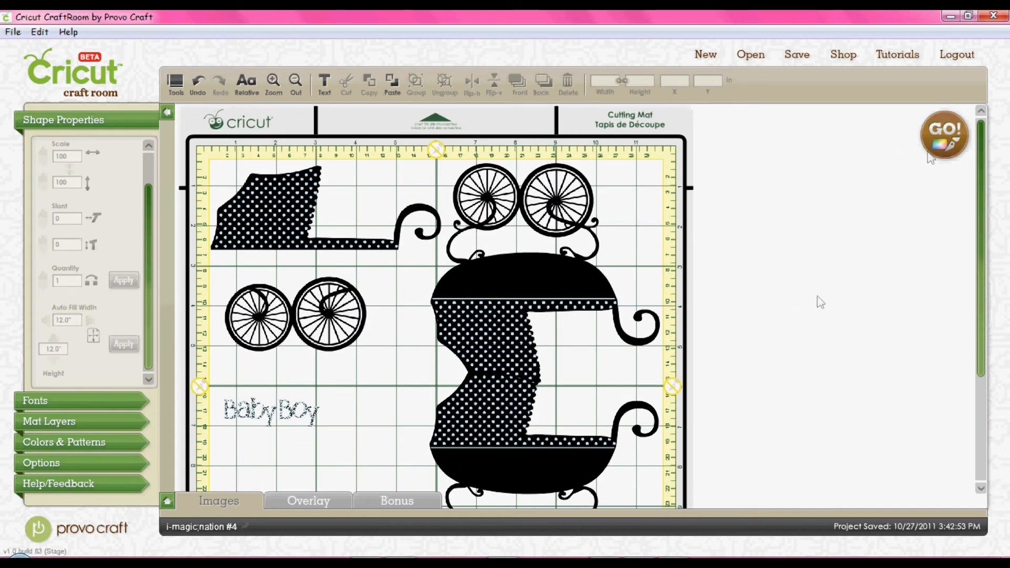
pyautogui.click(952, 128)
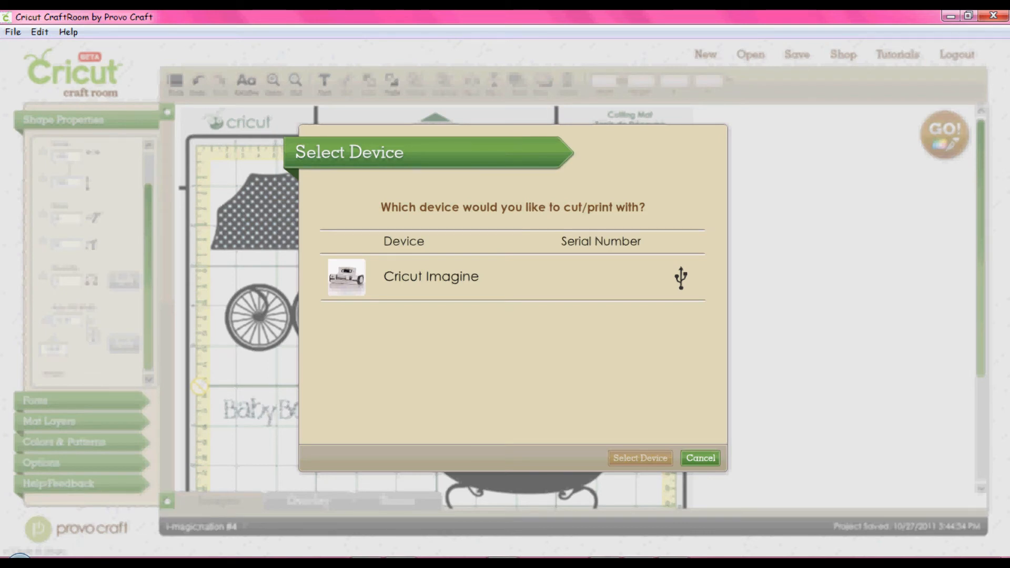
pyautogui.click(339, 275)
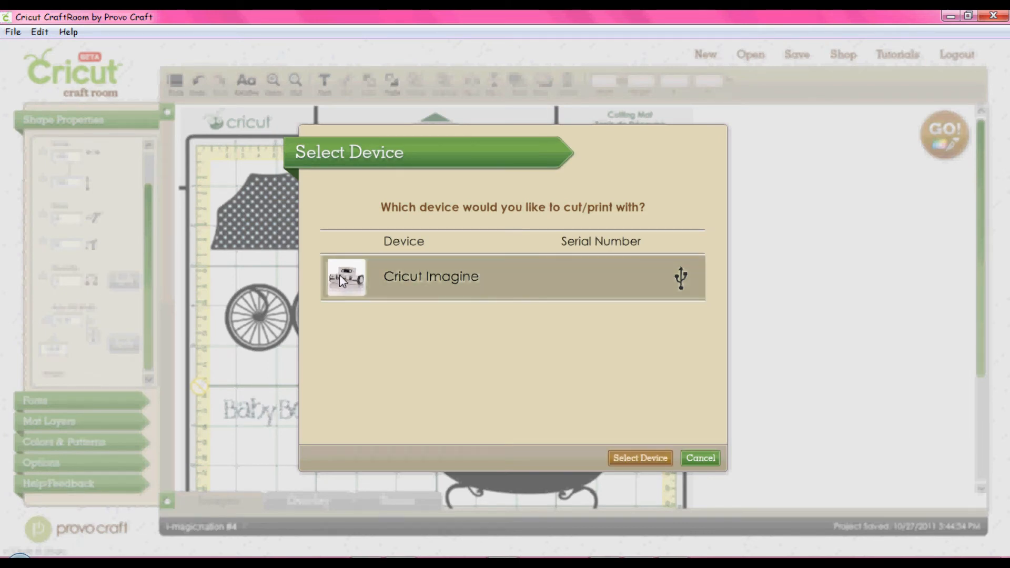
pyautogui.click(646, 457)
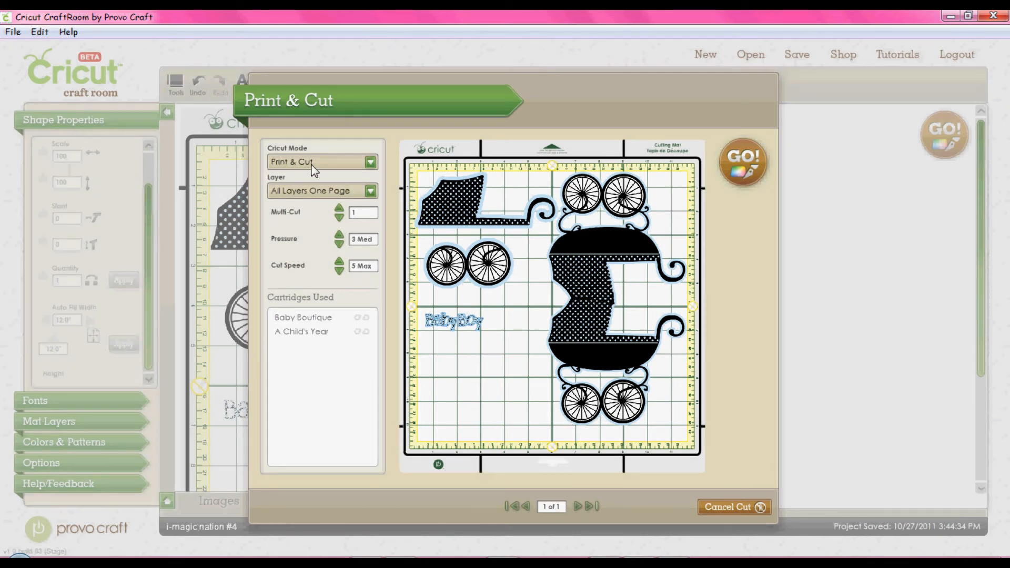
# Check the Cricut mode and layer options, keep Print & Cut with All Layers One Page, and lower the cut speed.
pyautogui.click(371, 162)
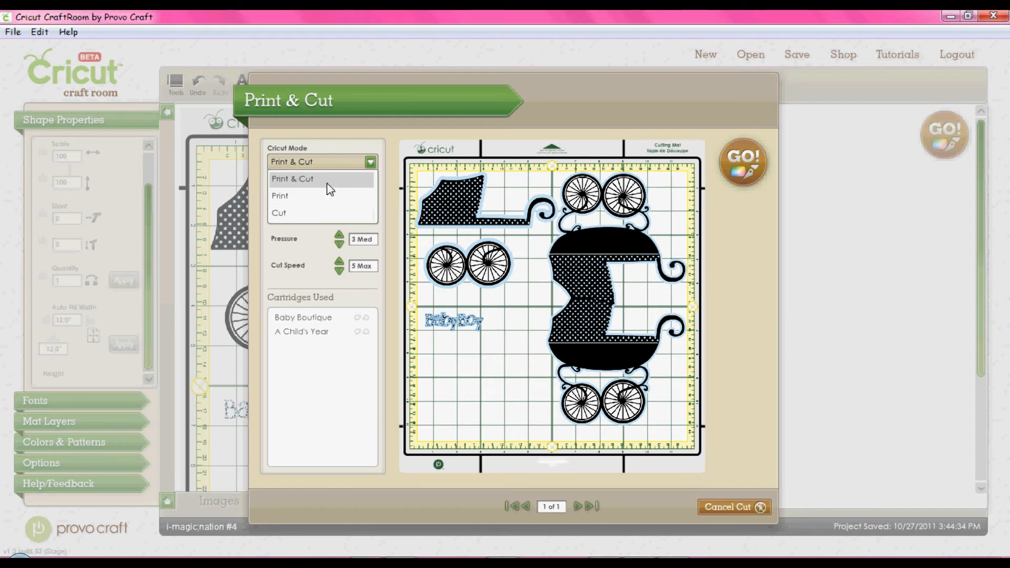
pyautogui.click(316, 238)
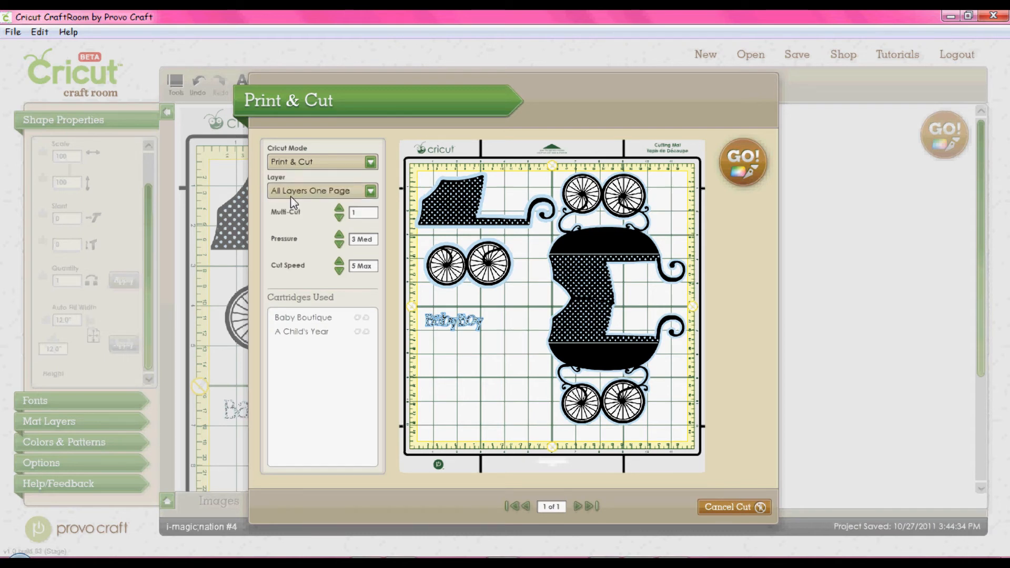
pyautogui.click(371, 191)
pyautogui.click(371, 191)
pyautogui.click(340, 271)
pyautogui.click(340, 271)
pyautogui.click(339, 262)
# Start the Print & Cut job and continue through the Baby Boutique and A Child's Year cartridge checks.
pyautogui.moveTo(273, 320)
pyautogui.click(743, 167)
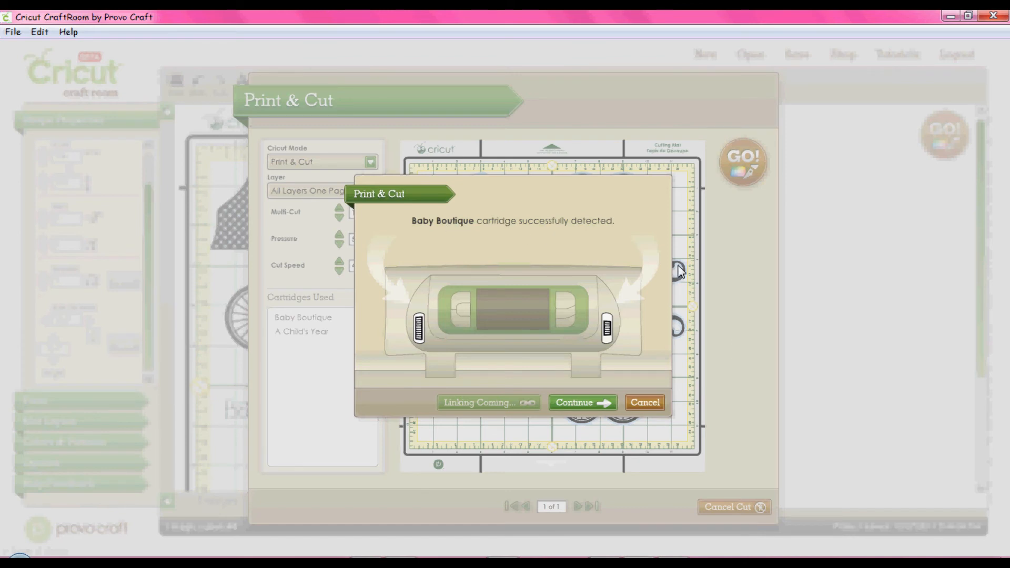
pyautogui.click(592, 406)
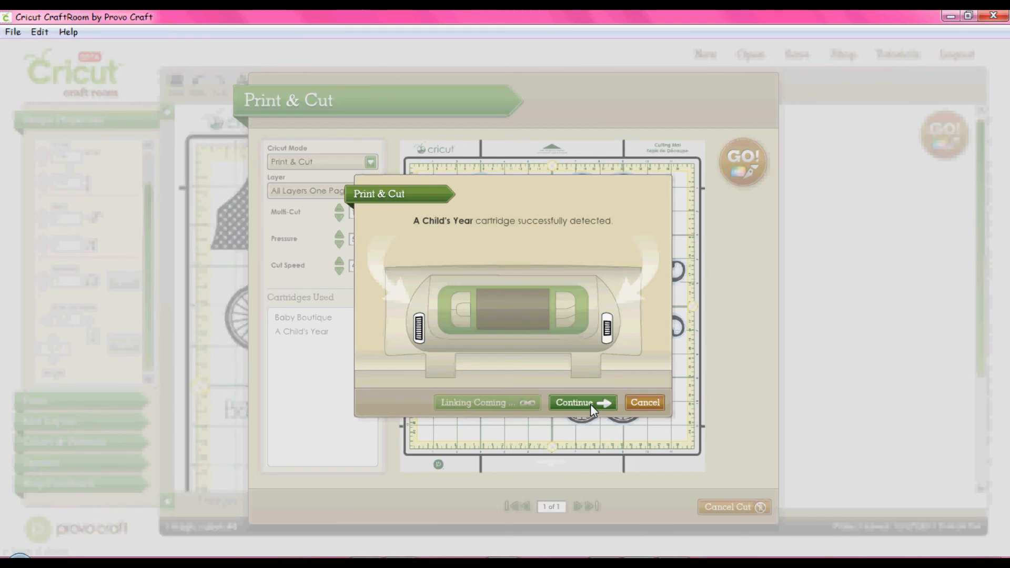
pyautogui.click(584, 403)
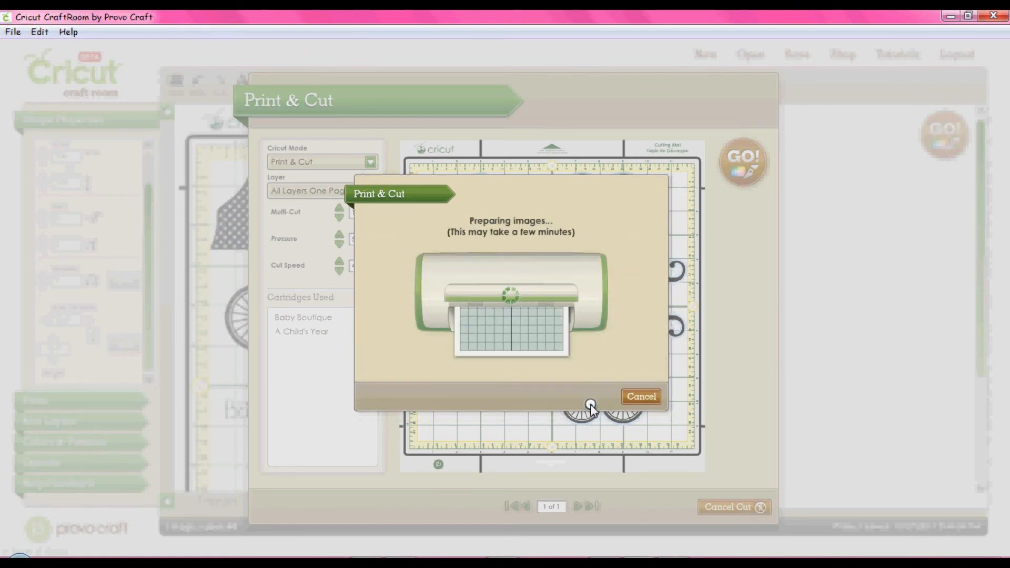